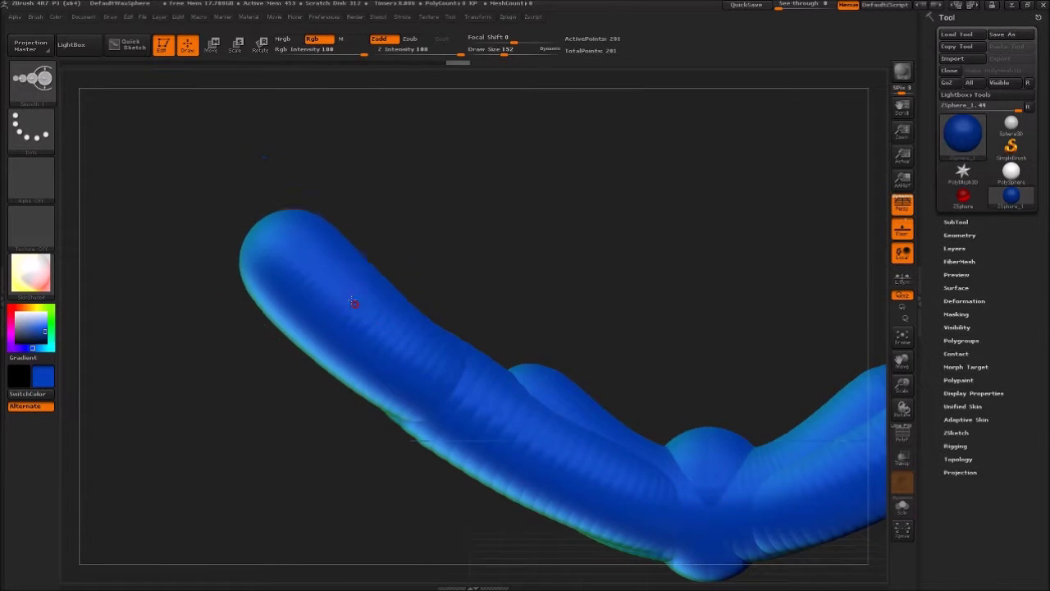
- Scale down both blue crossguard arm tips so the arms taper into a V
key("e")
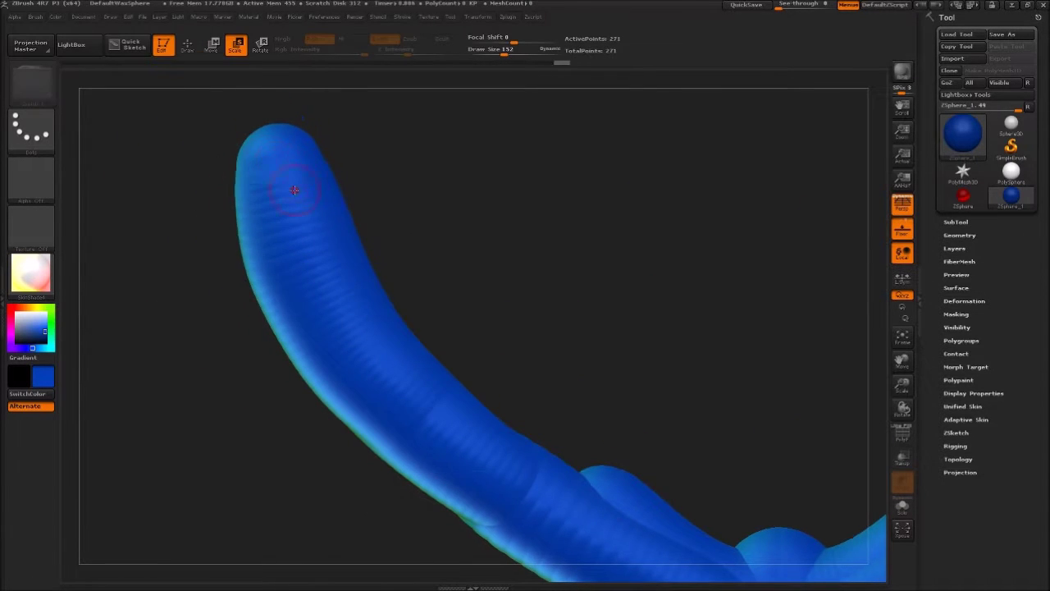
key("q")
key("f")
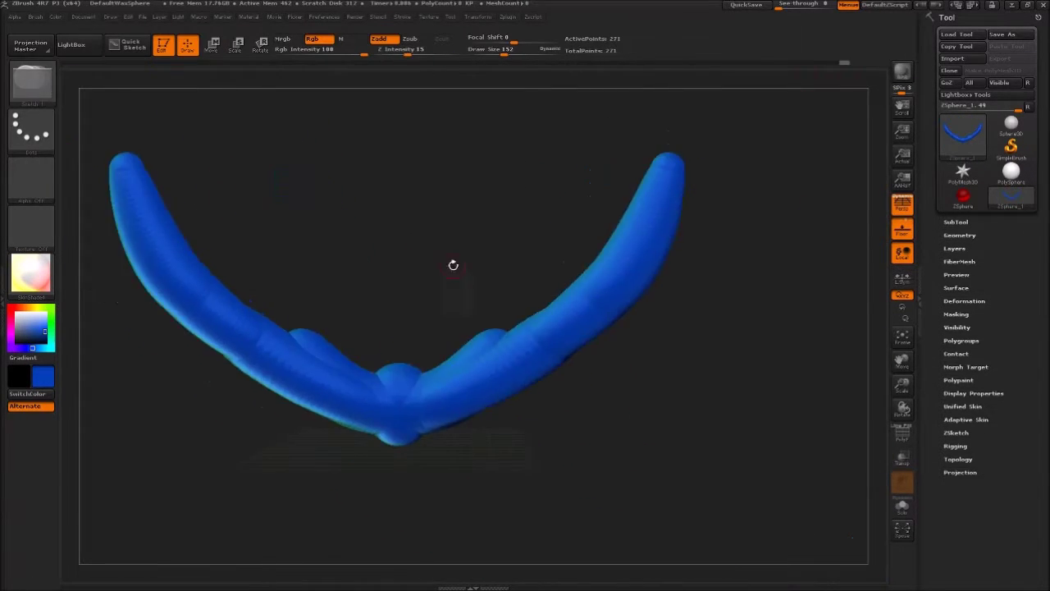
key("e")
left_click_drag(254, 256, 301, 336)
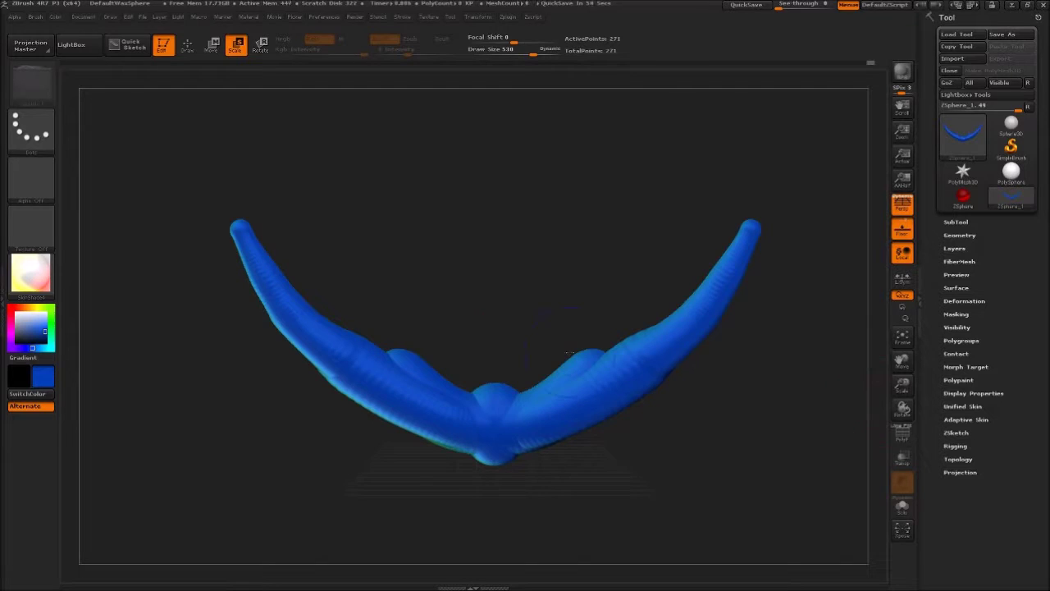
- Delete the inner and bottom bump spheres at the centre and sketch a large mass rising from it
key("q")
left_click(500, 384, "alt")
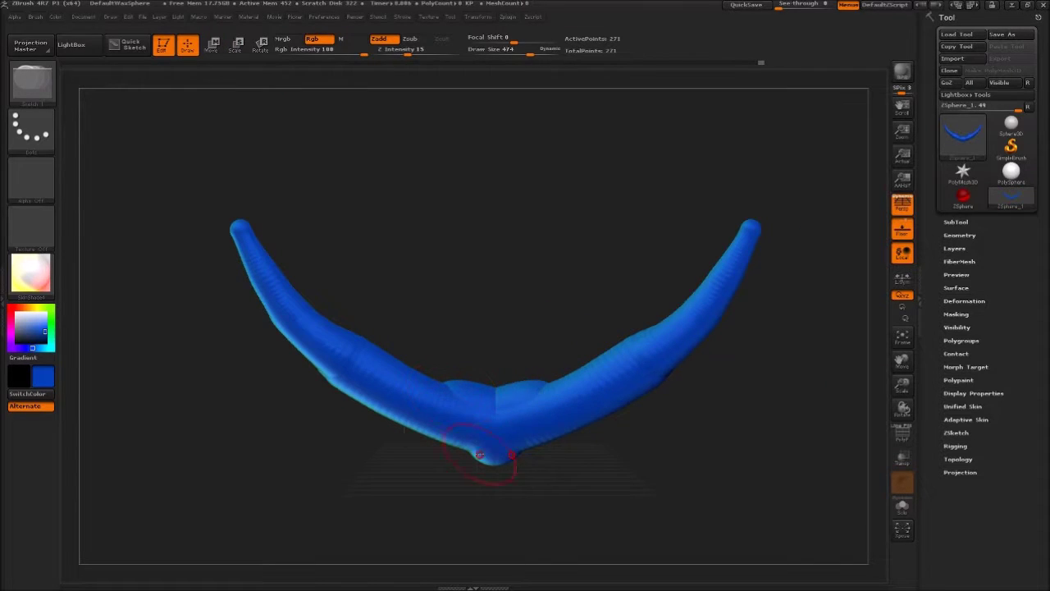
left_click(480, 454, "alt")
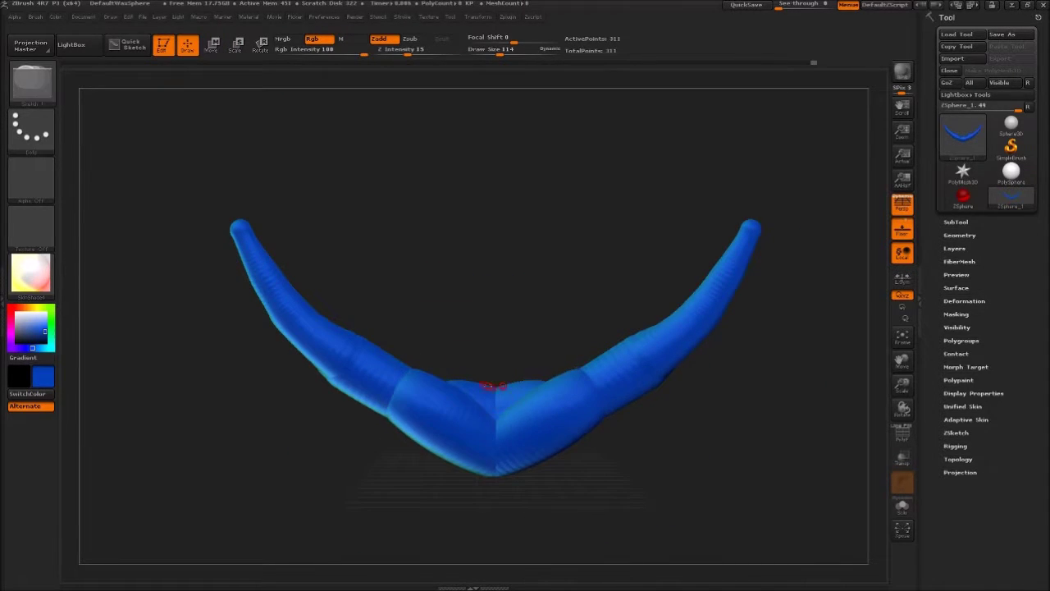
left_click_drag(491, 386, 480, 341)
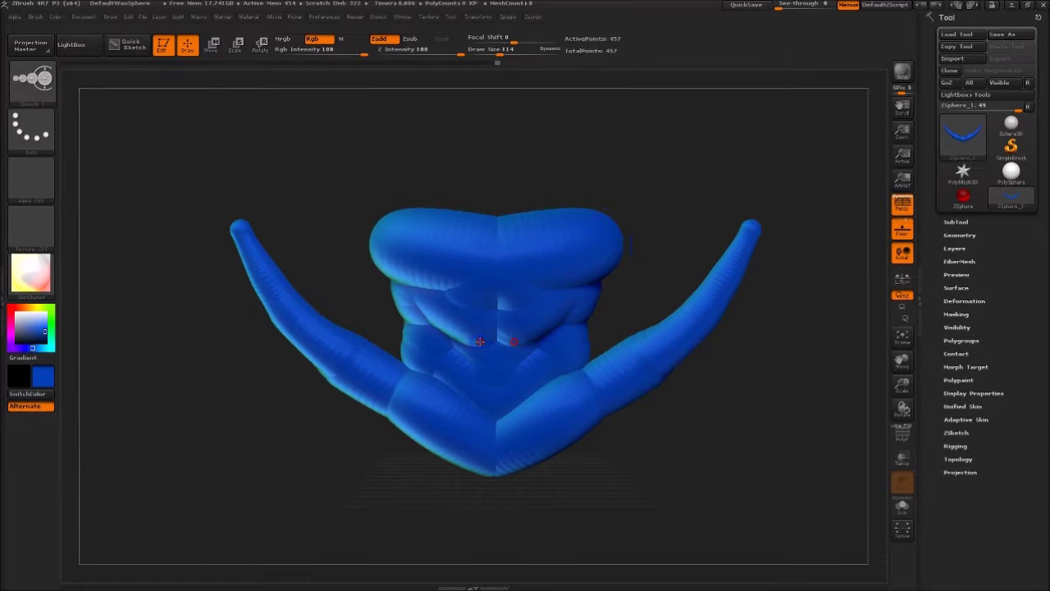
- Stack four upward strokes into a tall grip column and sketch a wide flat cap on top
mouse_move(453, 288)
left_mouse_down()
mouse_move(464, 246)
mouse_move(460, 164)
mouse_move(459, 287)
mouse_move(460, 206)
left_mouse_up()
left_click_drag(459, 137, 472, 223, "alt")
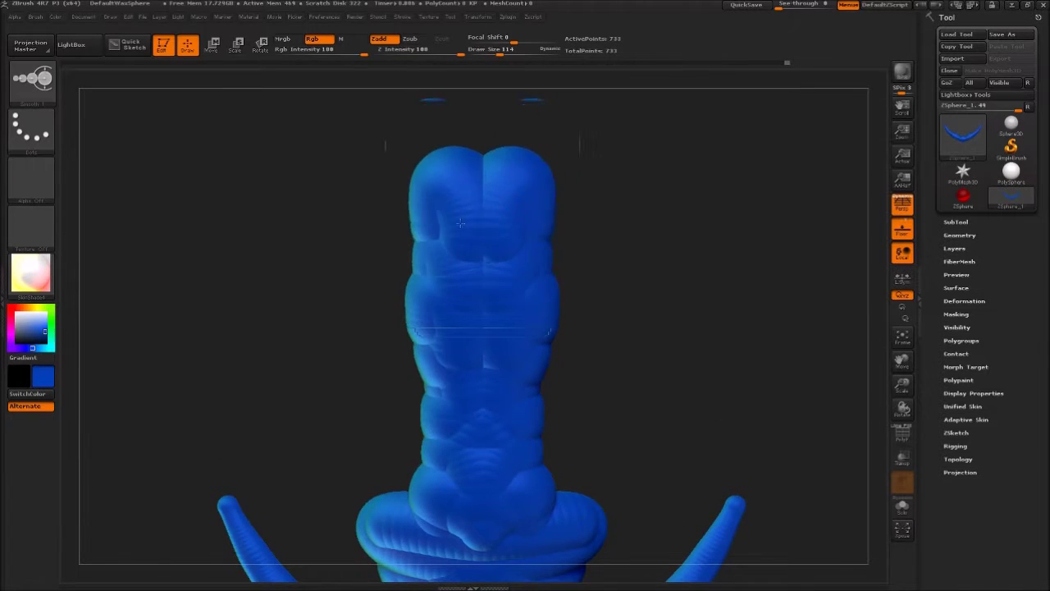
mouse_move(447, 238)
left_mouse_down()
mouse_move(446, 176)
mouse_move(445, 232)
mouse_move(443, 197)
left_mouse_up()
mouse_move(368, 213)
left_mouse_down()
mouse_move(304, 317)
mouse_move(374, 273)
mouse_move(474, 244)
mouse_move(460, 312)
left_mouse_up()
mouse_move(375, 274)
left_mouse_down()
mouse_move(521, 274)
mouse_move(439, 213)
mouse_move(484, 223)
mouse_move(353, 246)
mouse_move(399, 276)
mouse_move(553, 283)
mouse_move(558, 266)
left_mouse_up()
- With a smaller Move brush, pull the top cap's left edge outward
key("w")
key("bracketleft")
key("bracketleft")
key("bracketleft")
left_click_drag(328, 271, 303, 267)
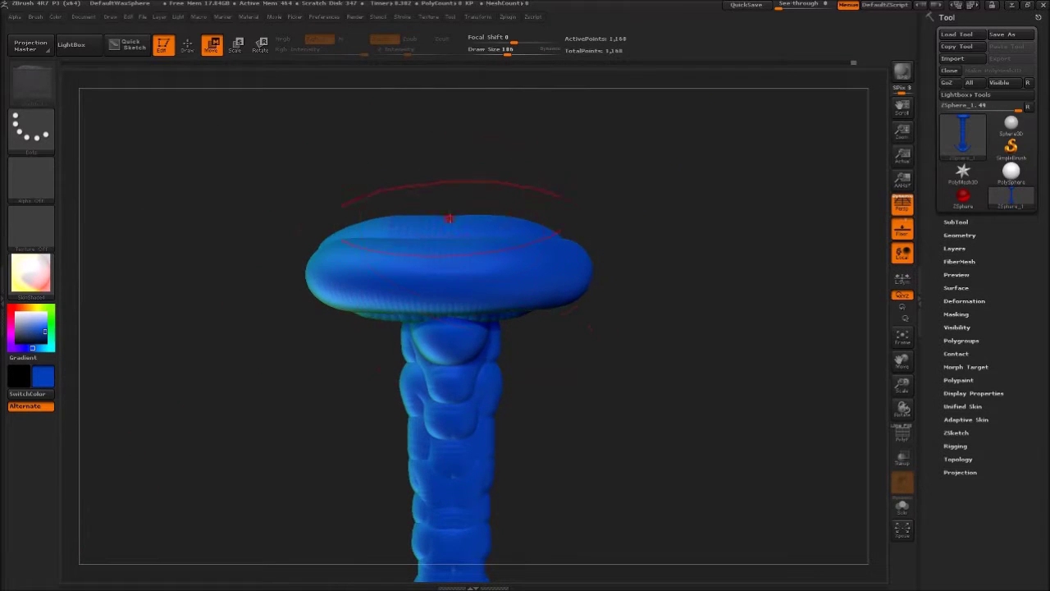
left_click_drag(623, 427, 648, 386)
- Sketch a rounded dome on the cap and stretch the ring wider on both sides
key("q")
mouse_move(480, 283)
left_mouse_down()
mouse_move(511, 261)
mouse_move(484, 123)
left_mouse_up()
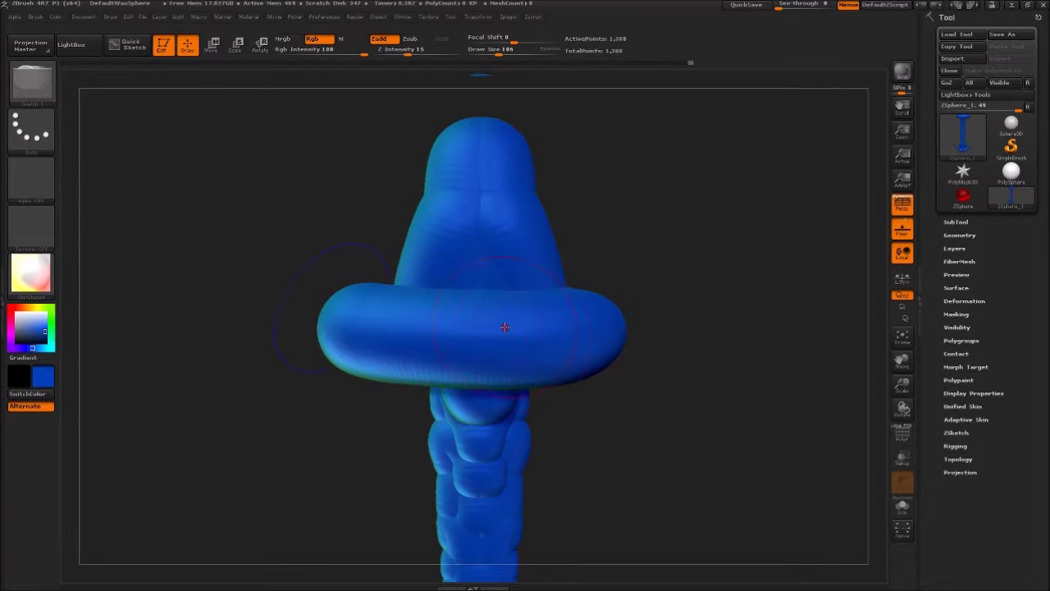
key("w")
left_click_drag(619, 328, 671, 330)
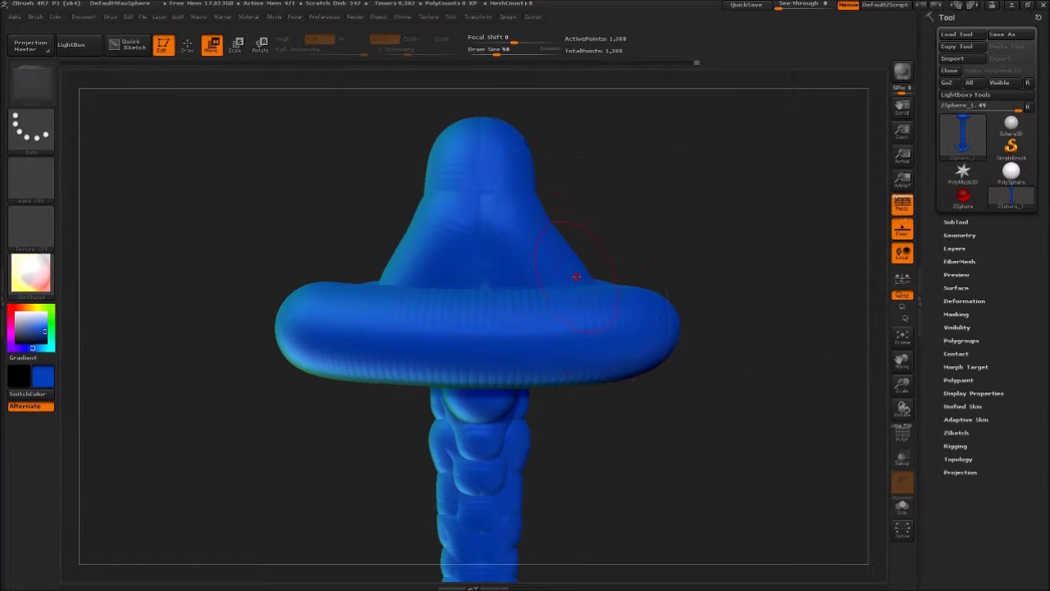
- Push the dome's flank inward so its sides run straighter
left_click_drag(385, 268, 406, 273)
key("q")
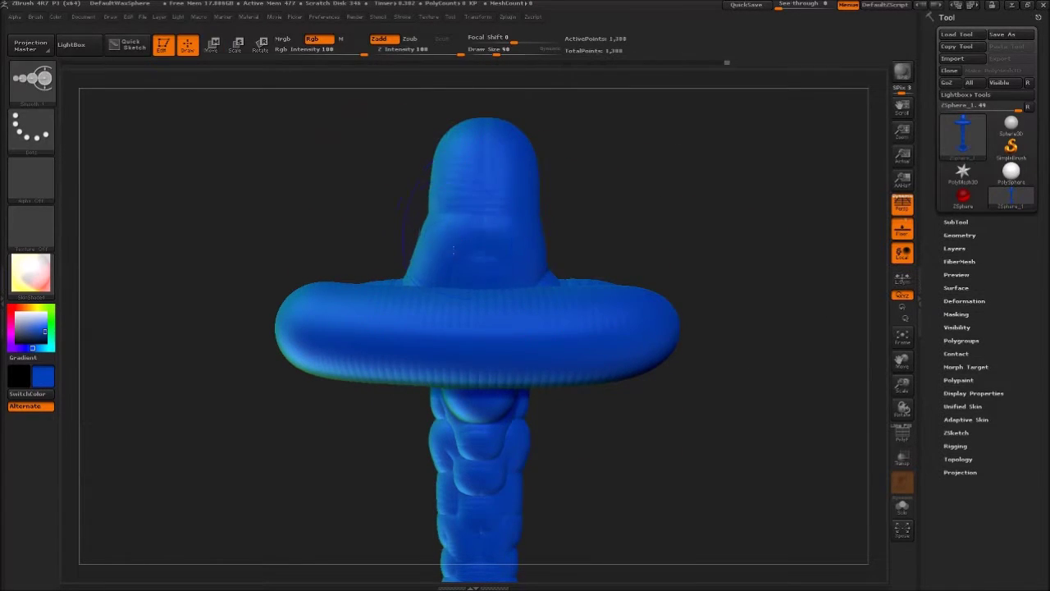
right_click_drag(430, 191, 544, 192, "alt")
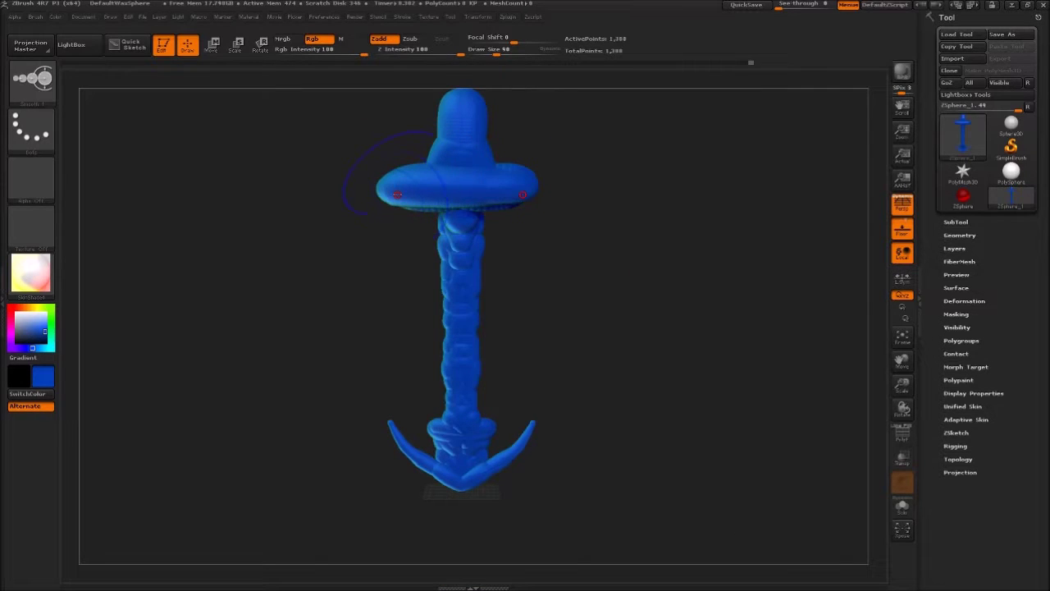
right_click_drag(393, 188, 436, 258, "alt")
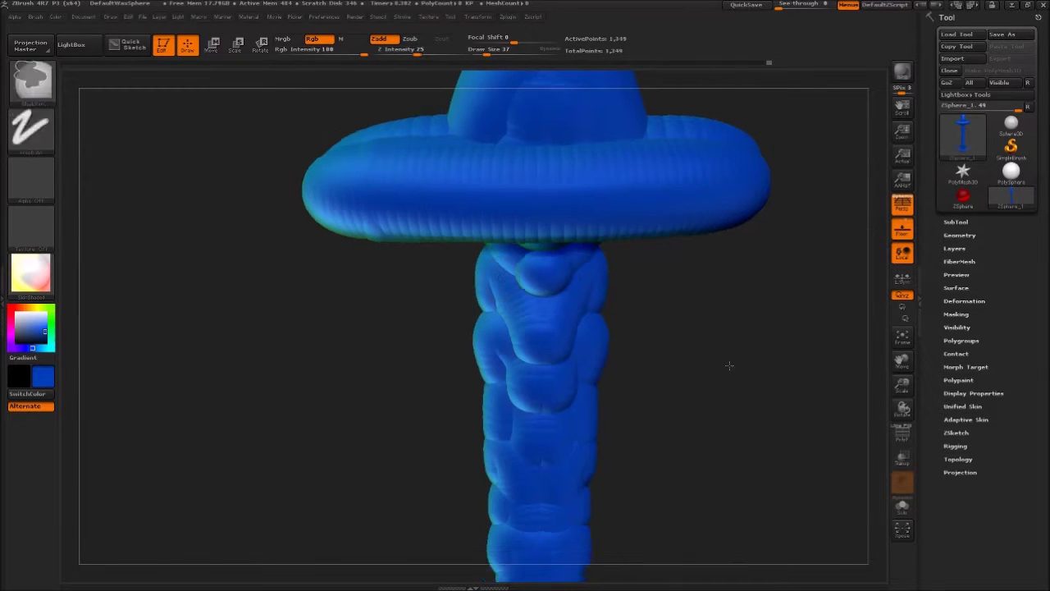
- Add long mirrored blue strands along the outer and inner crossguard arms, lengthening the two lower ones
right_click_drag(730, 364, 409, 304, "alt")
left_click_drag(409, 304, 718, 232, "ctrl+shift")
mouse_move(621, 270)
left_mouse_down()
mouse_move(651, 336)
mouse_move(646, 227)
mouse_move(636, 325)
mouse_move(525, 271)
left_mouse_up()
mouse_move(329, 296)
left_mouse_down()
mouse_move(238, 385)
mouse_move(328, 304)
left_mouse_up()
mouse_move(368, 418)
left_mouse_down("alt")
mouse_move(420, 307)
mouse_move(345, 254)
mouse_move(435, 328)
left_mouse_up("alt")
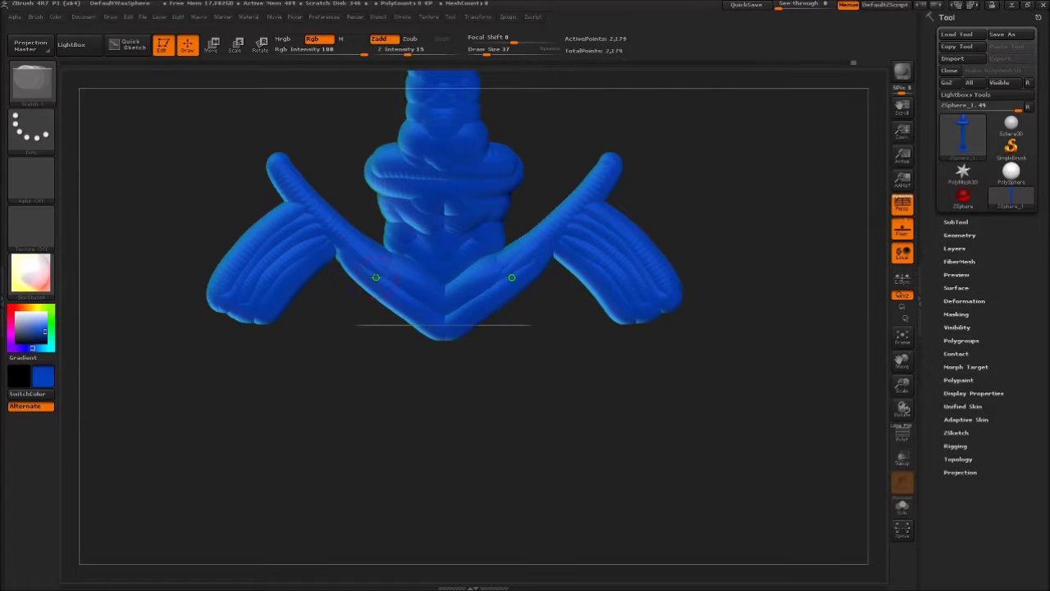
left_click_drag(375, 277, 434, 330)
mouse_move(353, 255)
left_mouse_down()
mouse_move(430, 351)
mouse_move(402, 378)
mouse_move(406, 410)
left_mouse_up()
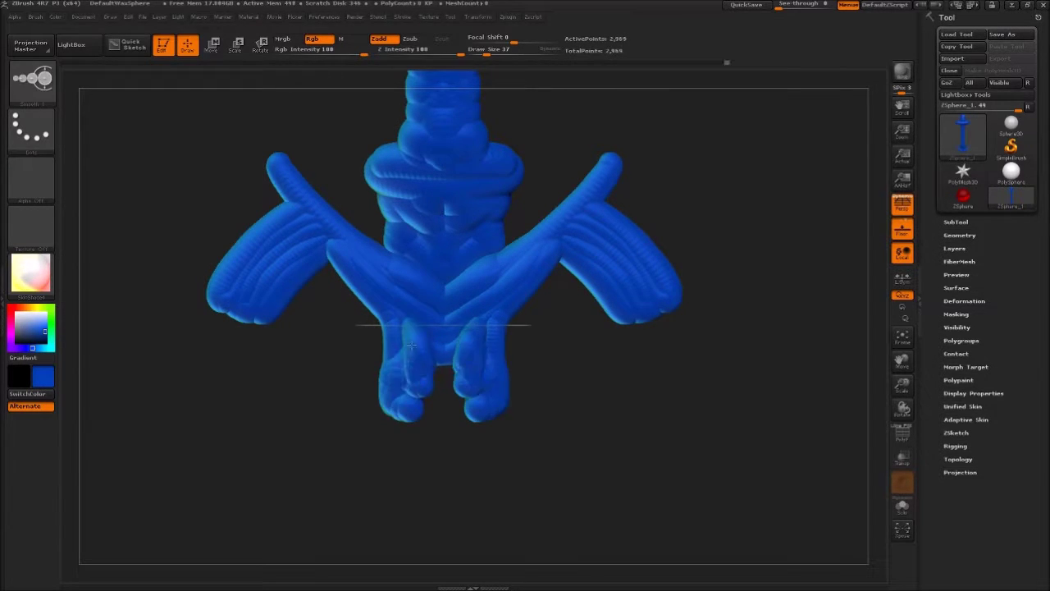
left_click_drag(423, 345, 402, 451)
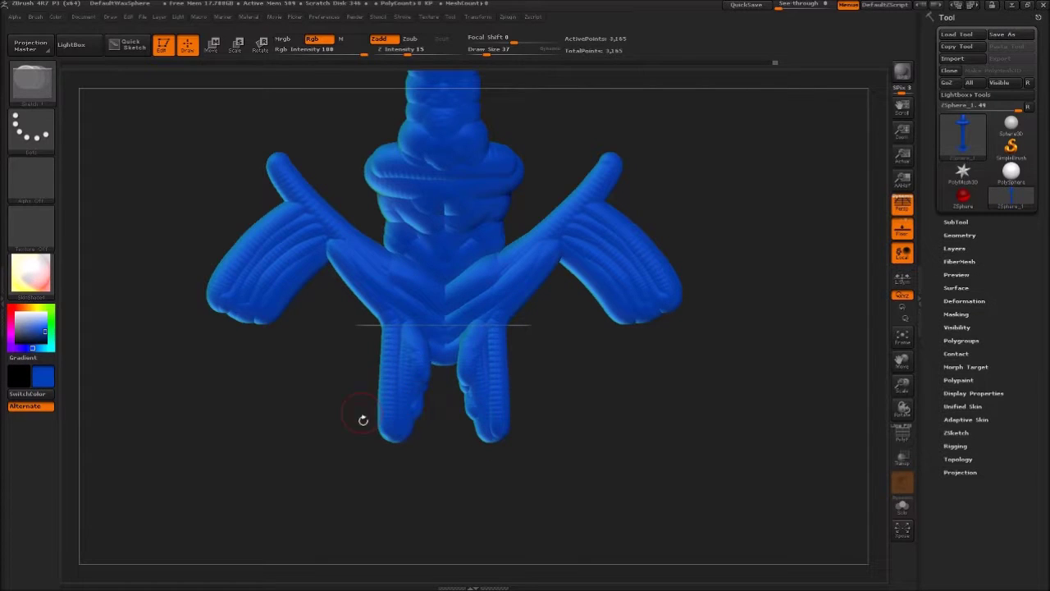
- Switch to orange and sketch a smooth, elongated gold gem at the crossguard centre
left_click(27, 307)
left_click_drag(433, 271, 443, 370)
left_click_drag(443, 246, 443, 443, "shift")
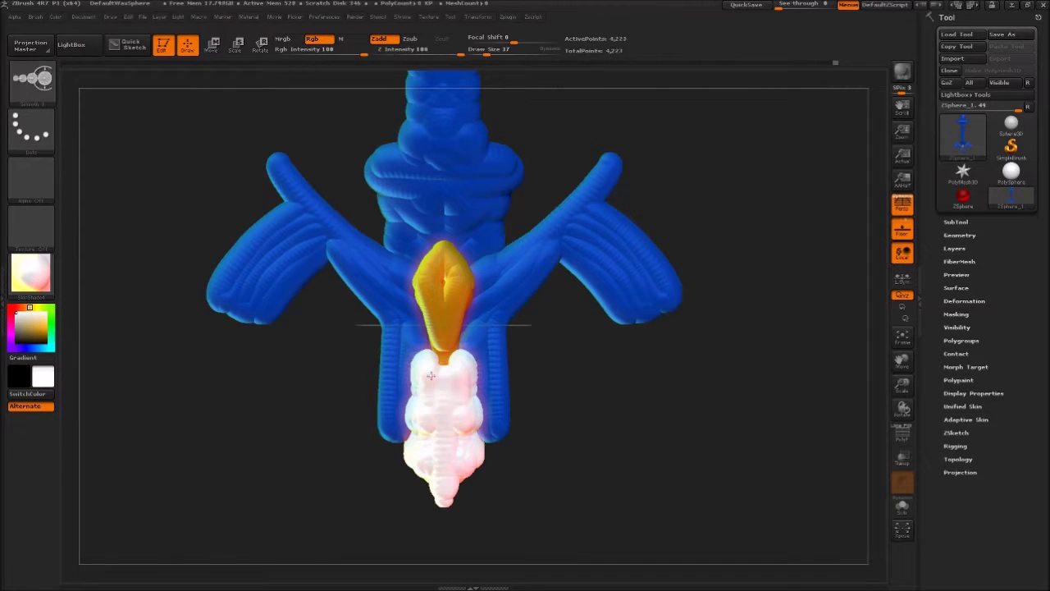
- Sketch the white blade downward from the gem and smooth out its bumps
mouse_move(405, 511)
left_mouse_down("alt")
mouse_move(426, 343)
mouse_move(415, 401)
left_mouse_up("alt")
mouse_move(444, 328)
left_mouse_down("shift")
mouse_move(459, 525)
mouse_move(444, 295)
left_mouse_up("shift")
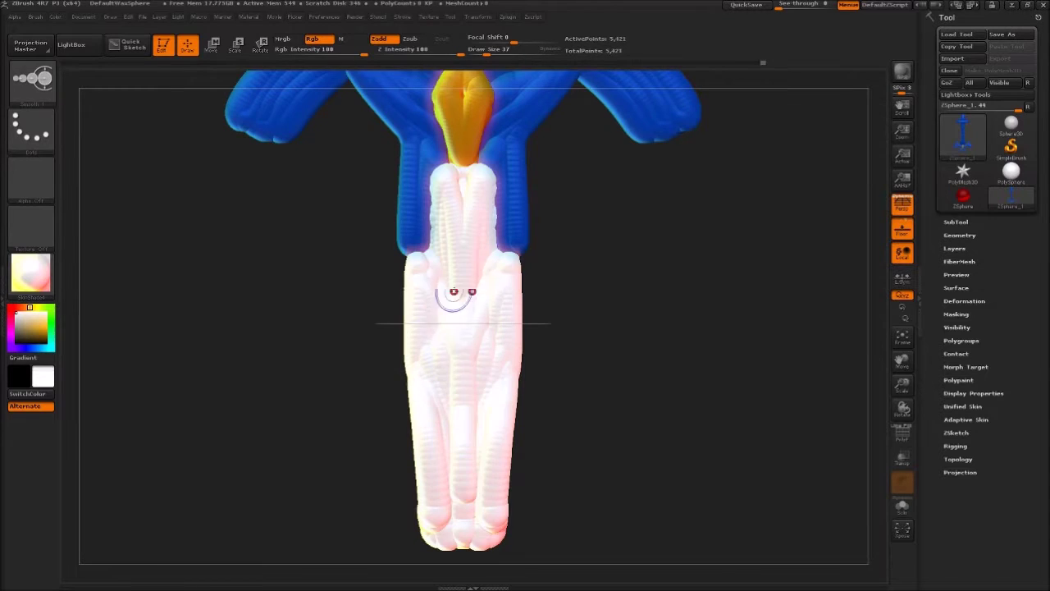
left_click_drag(575, 525, 575, 378, "alt")
mouse_move(429, 347)
left_mouse_down("shift")
mouse_move(419, 320)
mouse_move(356, 289)
mouse_move(443, 574)
left_mouse_up("shift")
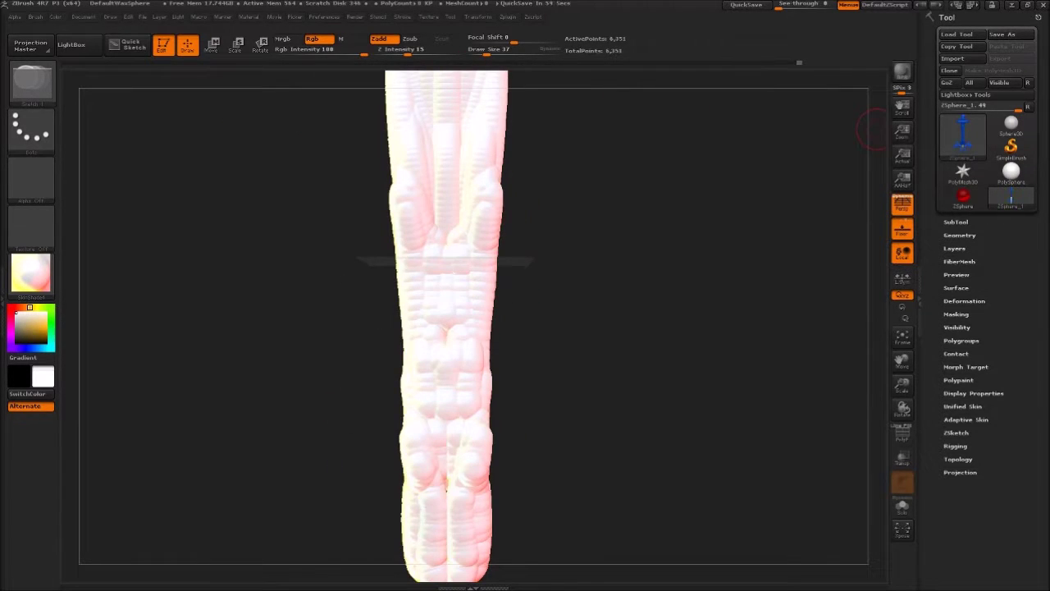
mouse_move(446, 490)
left_mouse_down("shift")
mouse_move(443, 418)
mouse_move(435, 566)
mouse_move(420, 216)
left_mouse_up("shift")
- Wrap a thick white band around the blade and bulge it wider on both sides
left_click_drag(384, 262, 388, 320)
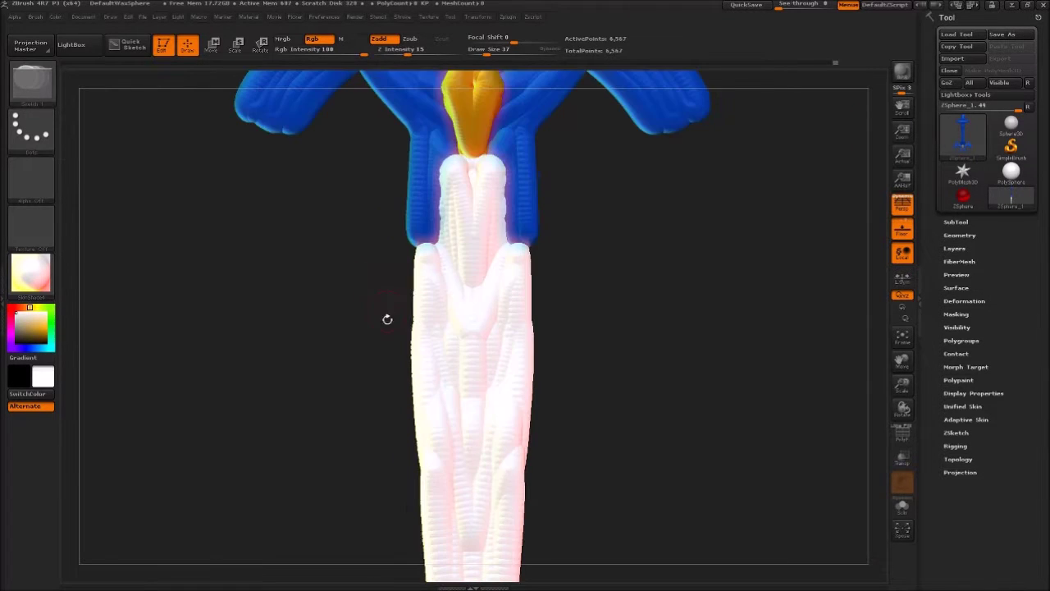
left_click_drag(427, 359, 460, 397)
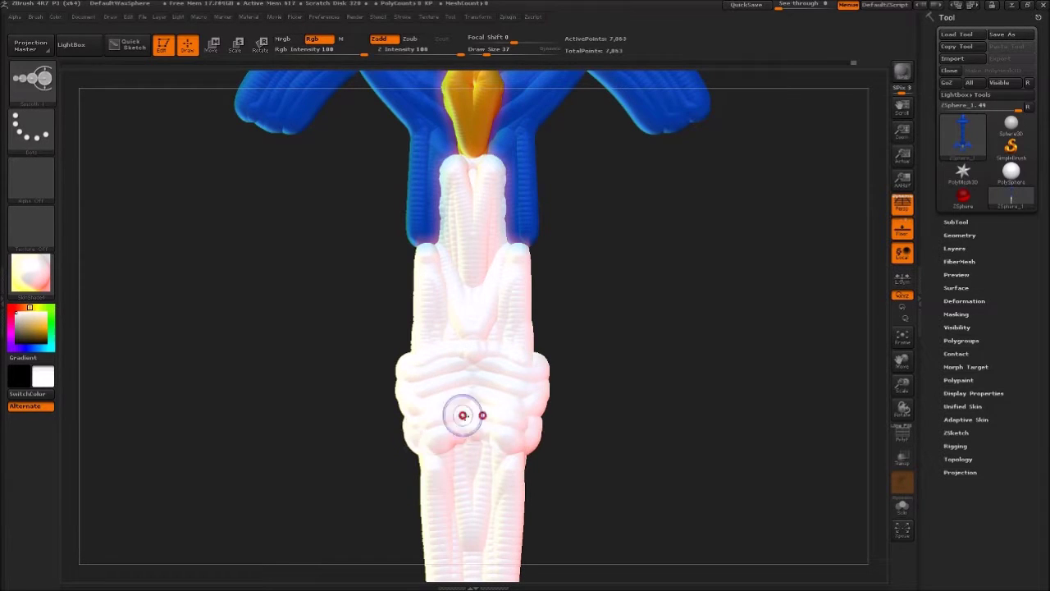
left_click_drag(462, 415, 400, 422)
left_click_drag(509, 395, 511, 406)
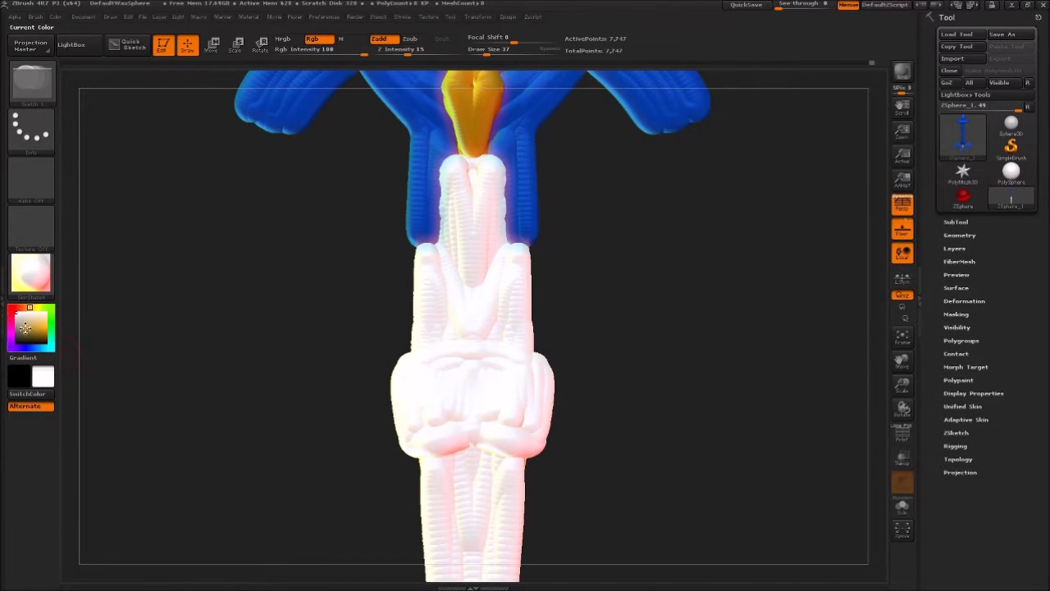
- At Draw Size 10, add the triangle emblem and gold cuffs, undo a stray sphere, and preview Adaptive Skin
key("bracketleft")
key("bracketleft")
key("bracketleft")
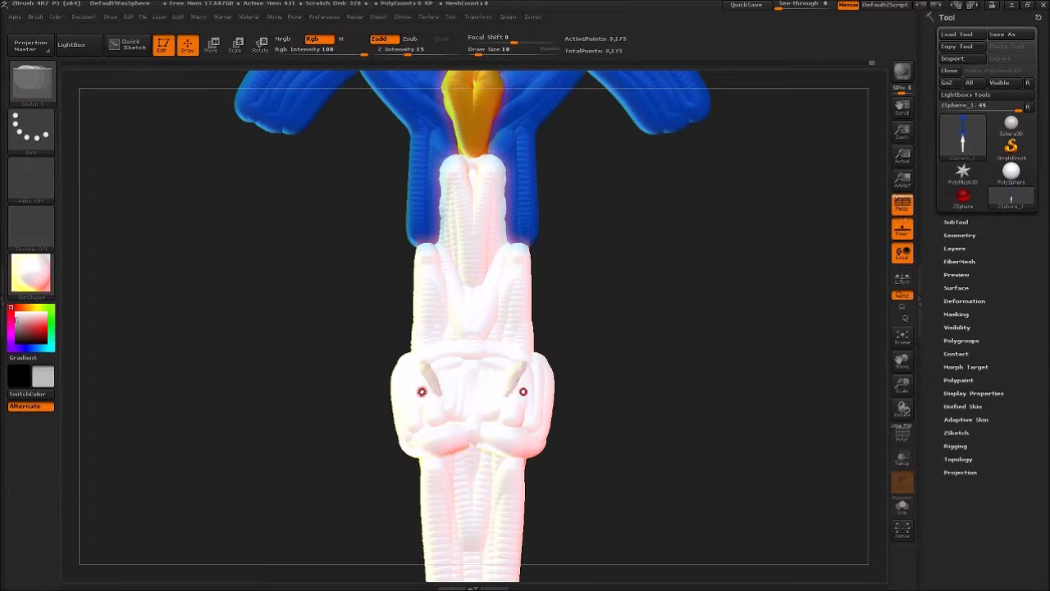
left_click_drag(472, 432, 472, 449, "shift")
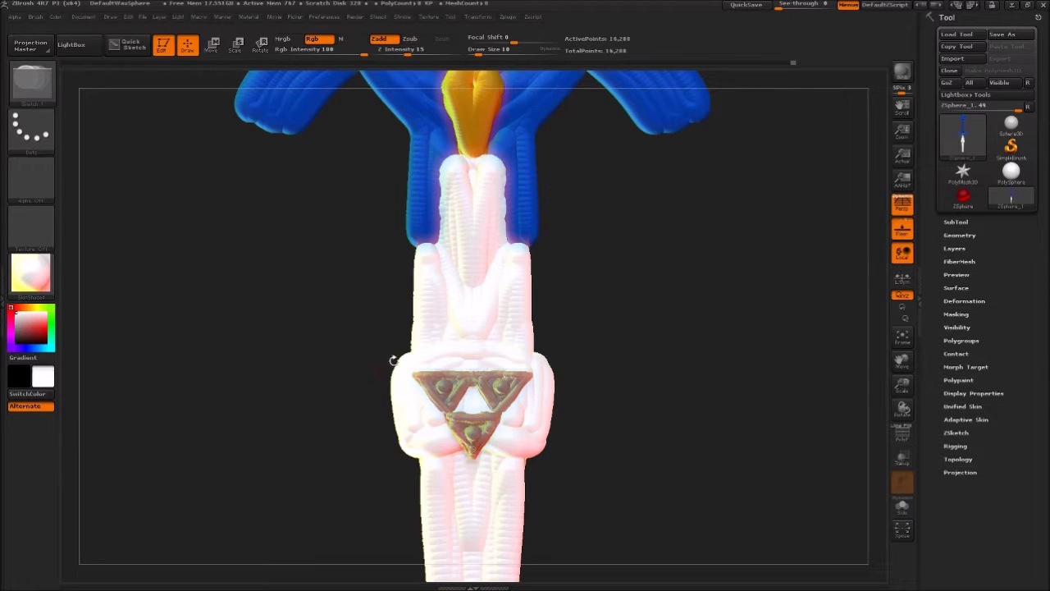
key("ctrl+z")
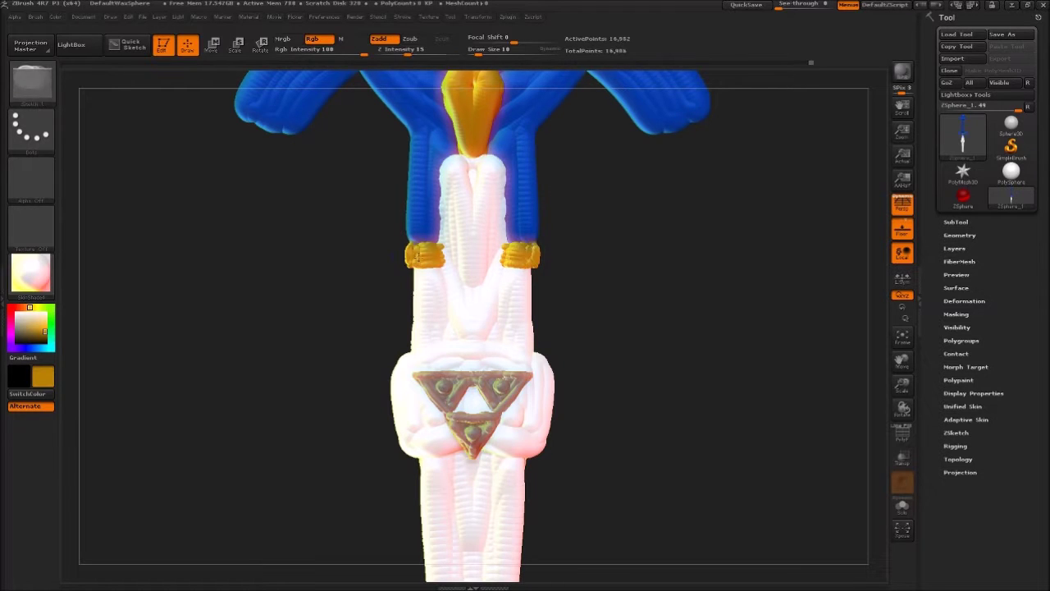
key("a")
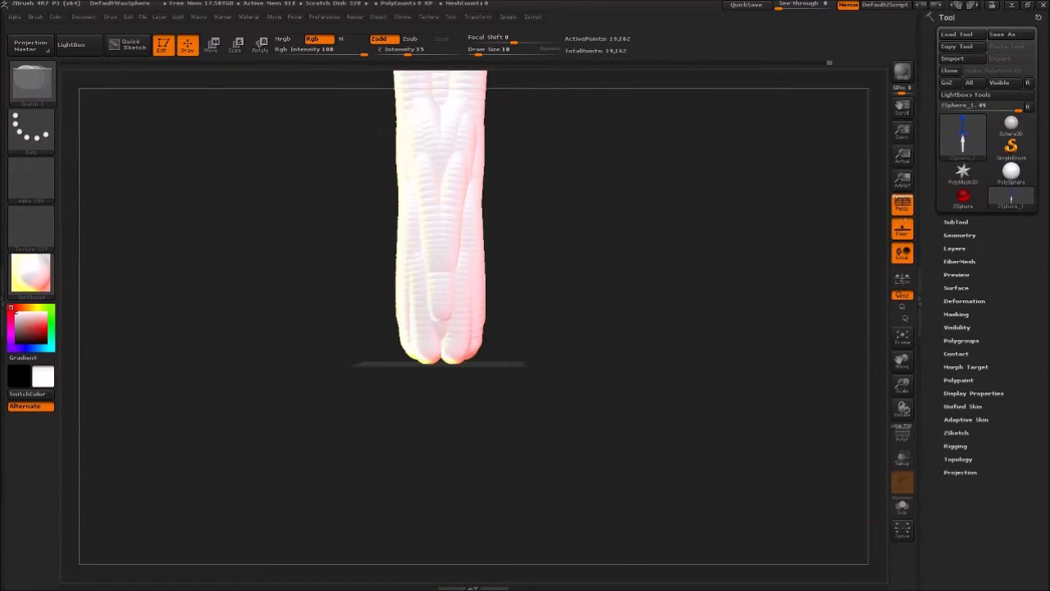
- Drag the white blade's end down into a long narrow point, with Draw Size set to 170
mouse_move(421, 365)
left_mouse_down()
mouse_move(448, 270)
mouse_move(480, 305)
mouse_move(485, 241)
mouse_move(473, 338)
mouse_move(453, 321)
mouse_move(461, 400)
left_mouse_up()
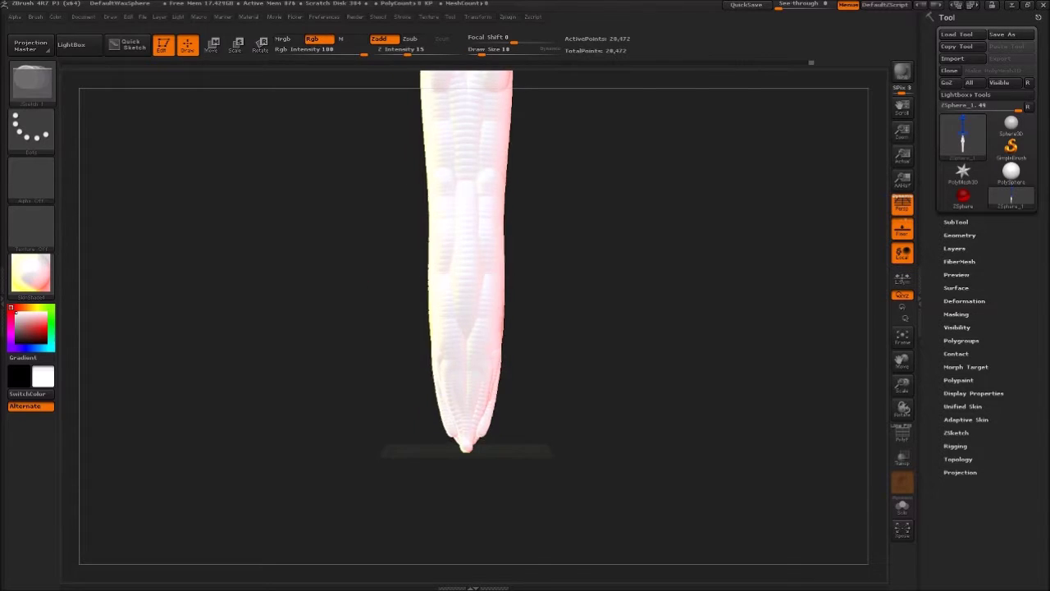
type("s170")
key("Return")
key("w")
mouse_move(310, 375)
left_mouse_down("alt")
mouse_move(304, 280)
mouse_move(878, 254)
left_mouse_up("alt")
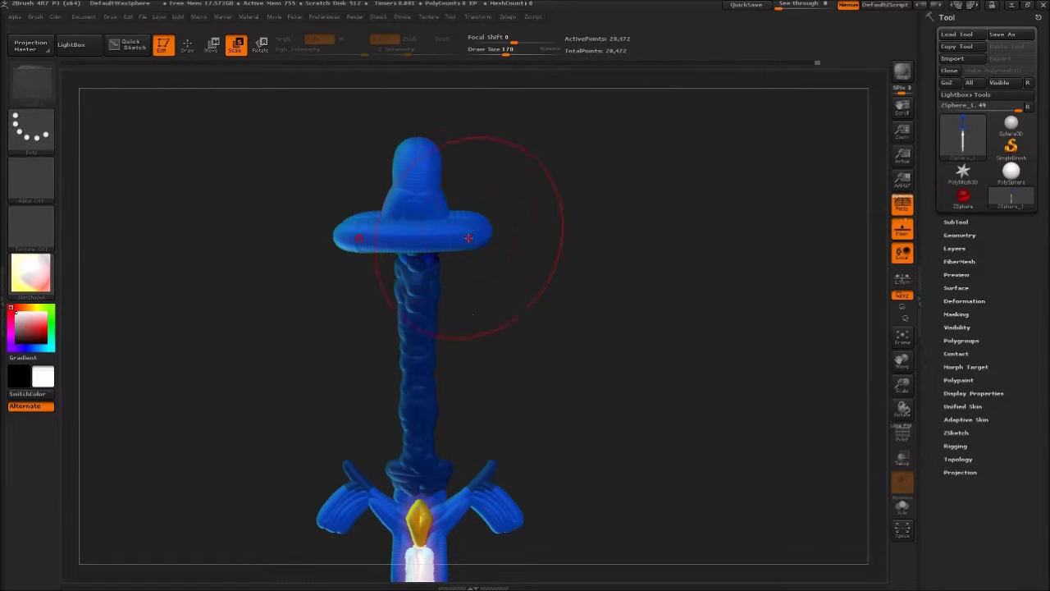
- Revert an unwanted pommel scaling and stretch the pommel tip upward into a point
left_click_drag(481, 215, 539, 153)
key("ctrl+z")
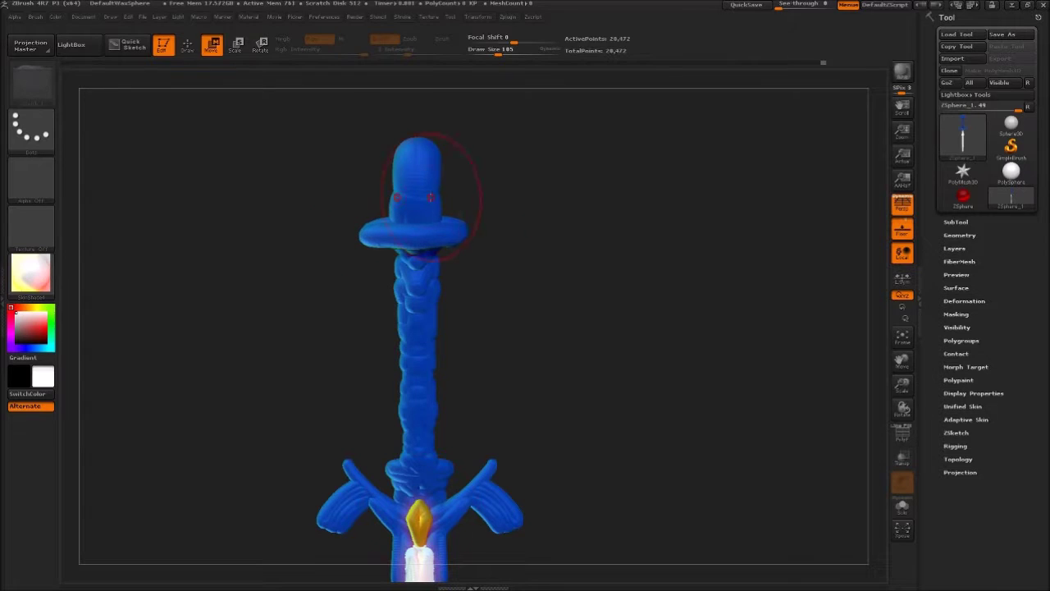
key("e")
key("w")
left_click_drag(416, 174, 417, 123)
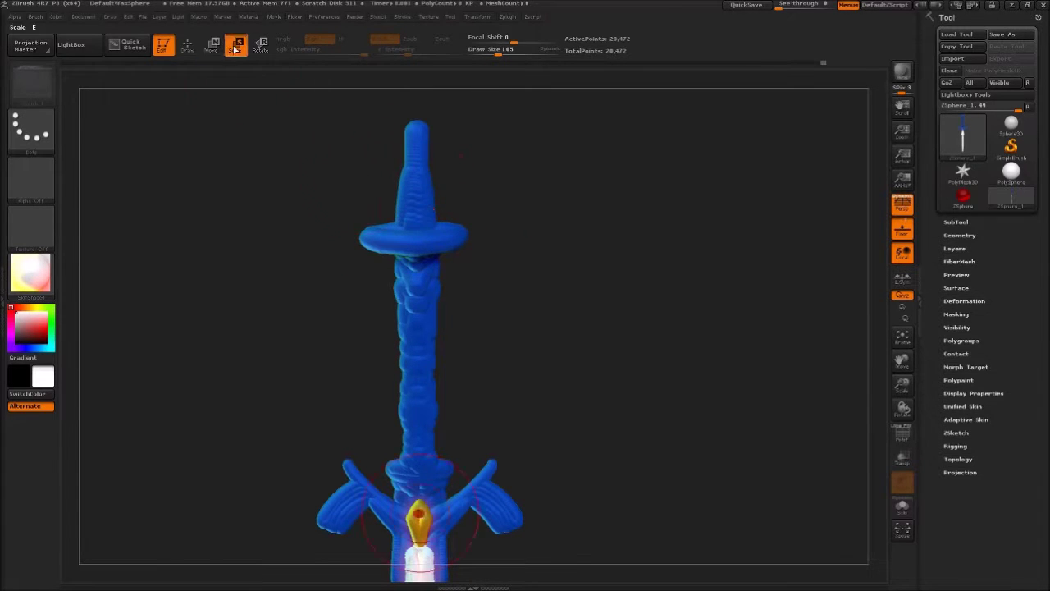
- Smooth the pommel brim and upper grip, then pull the brim wider on both sides
mouse_move(370, 85)
left_mouse_down()
mouse_move(467, 301)
mouse_move(509, 310)
left_mouse_up()
key("q")
left_click_drag(361, 295, 427, 312, "shift")
left_click_drag(456, 236, 435, 197, "shift")
left_click_drag(435, 263, 448, 131, "shift")
left_click_drag(443, 181, 444, 141, "shift")
left_click_drag(490, 303, 317, 305, "shift")
- From a front view, smooth the pommel crosspiece further
key("w")
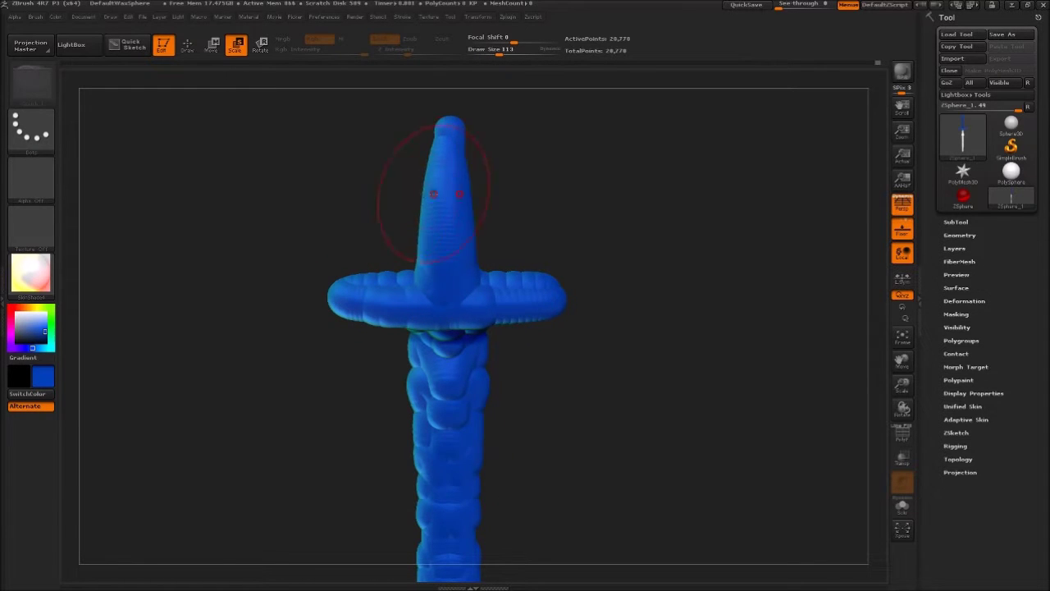
key("q")
mouse_move(304, 411)
left_mouse_down("alt")
mouse_move(328, 218)
mouse_move(411, 310)
mouse_move(542, 312)
mouse_move(206, 336)
left_mouse_up("alt")
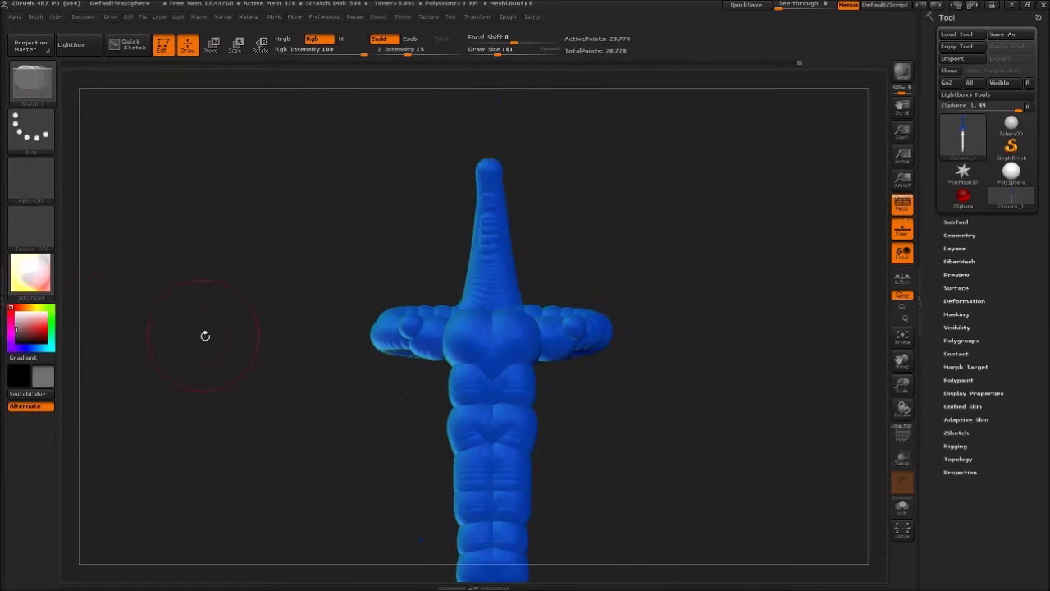
mouse_move(487, 199)
left_mouse_down("shift")
mouse_move(576, 330)
mouse_move(566, 331)
left_mouse_up("shift")
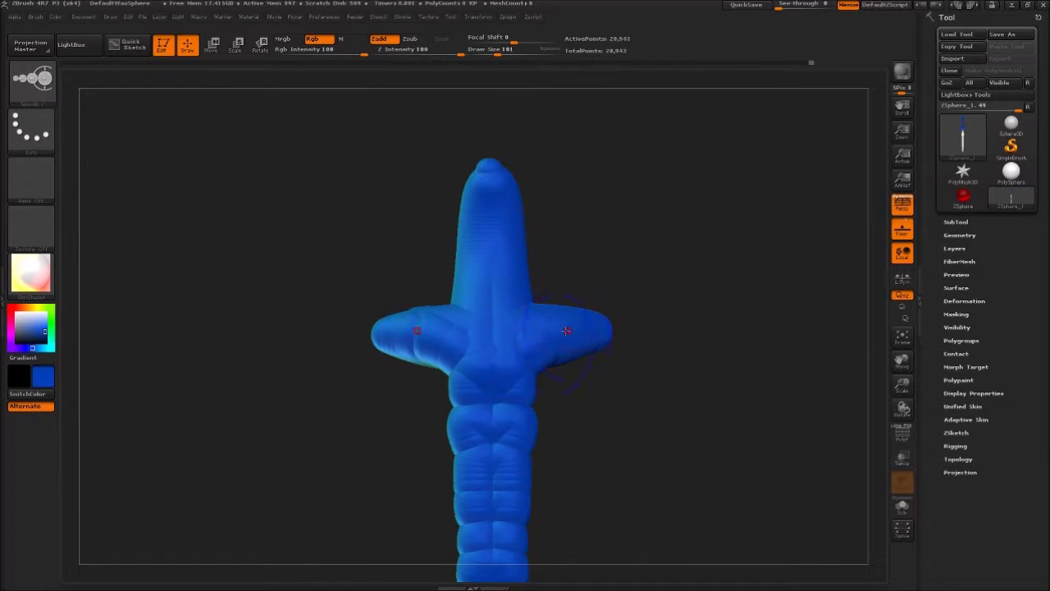
mouse_move(493, 350)
left_mouse_down("shift")
mouse_move(598, 328)
mouse_move(516, 316)
mouse_move(599, 313)
mouse_move(576, 313)
left_mouse_up("shift")
- Enlarge the brush to 214 and zoom onto the pommel crosspiece with a clay-style brush ready
key("w")
key("bracketleft")
key("bracketleft")
key("bracketleft")
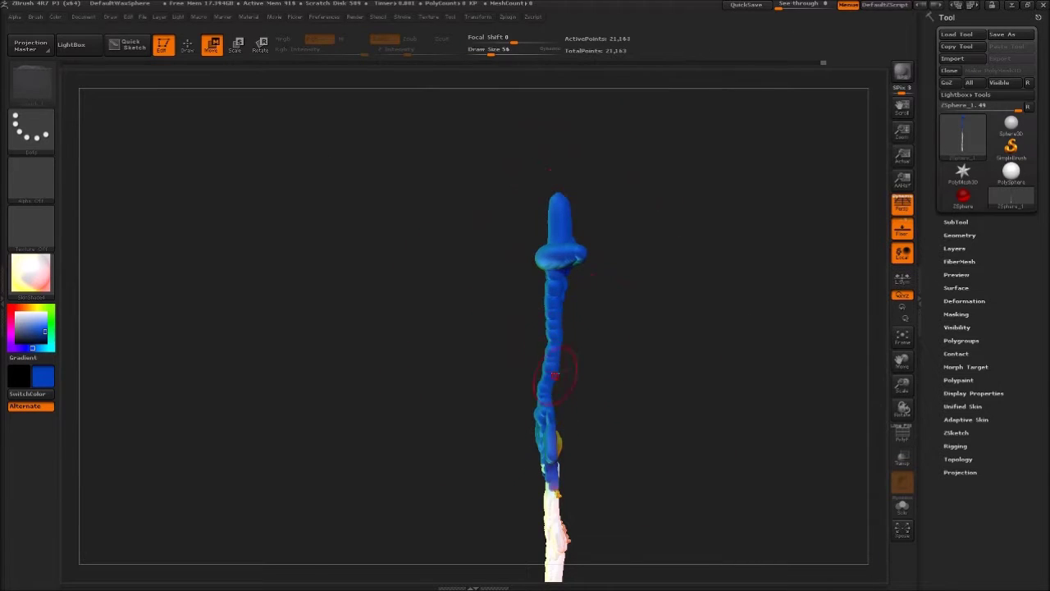
key("s")
left_click_drag(574, 246, 624, 246)
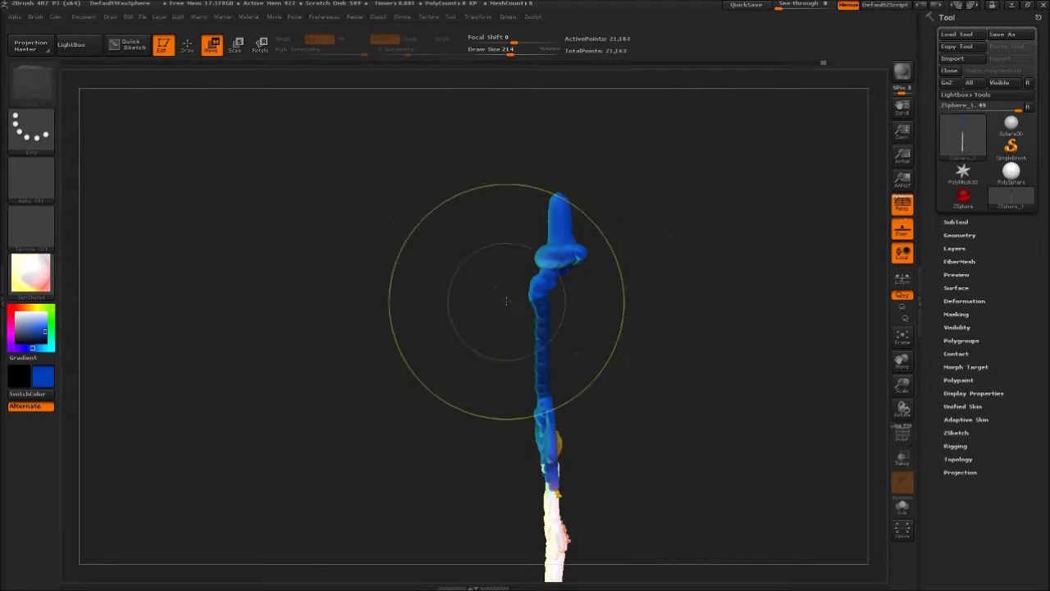
mouse_move(528, 281)
left_mouse_down()
mouse_move(607, 353)
mouse_move(654, 416)
mouse_move(722, 255)
left_mouse_up()
key("q")
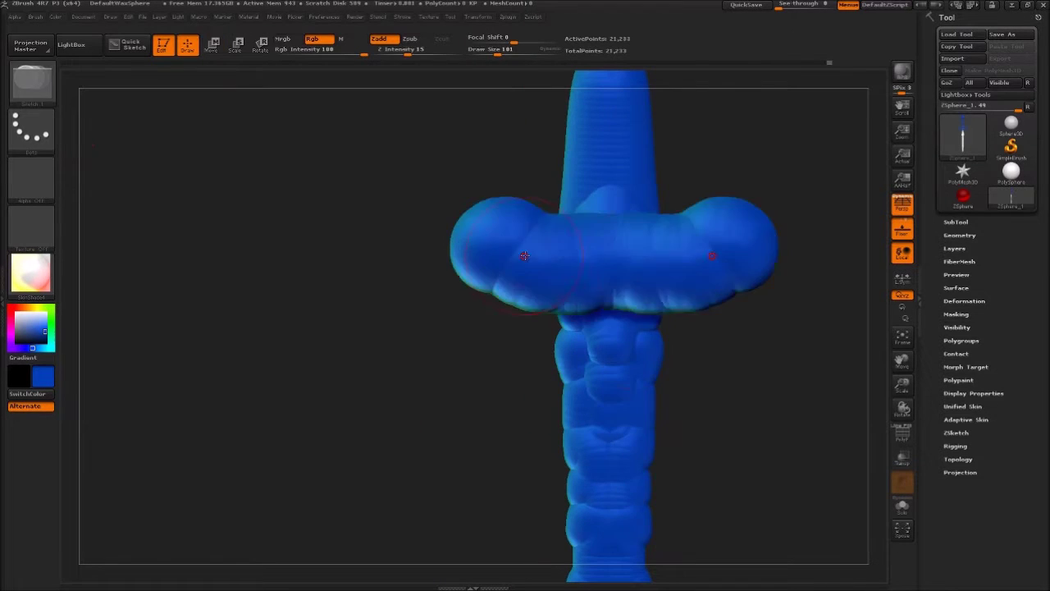
key("shift")
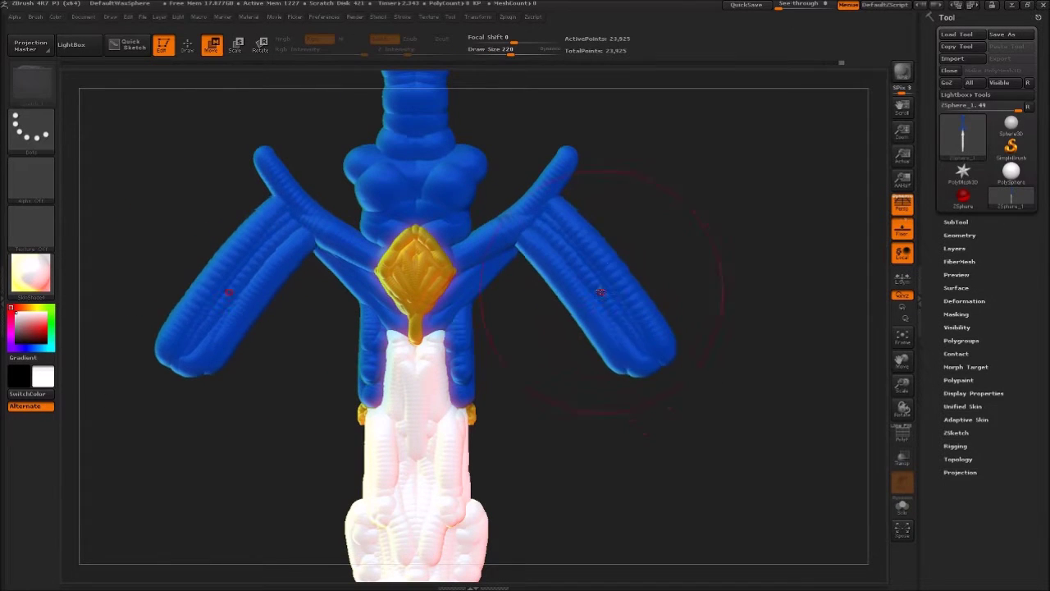
- Reshape the blue crossguard arms and gold bands with the Move brush
left_click_drag(601, 292, 600, 246)
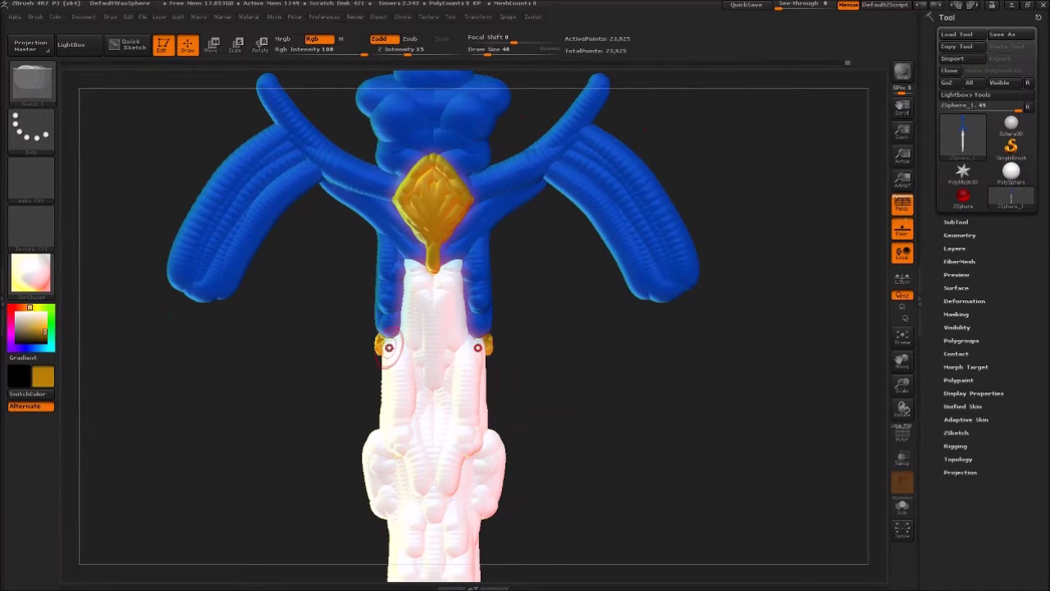
key("shift")
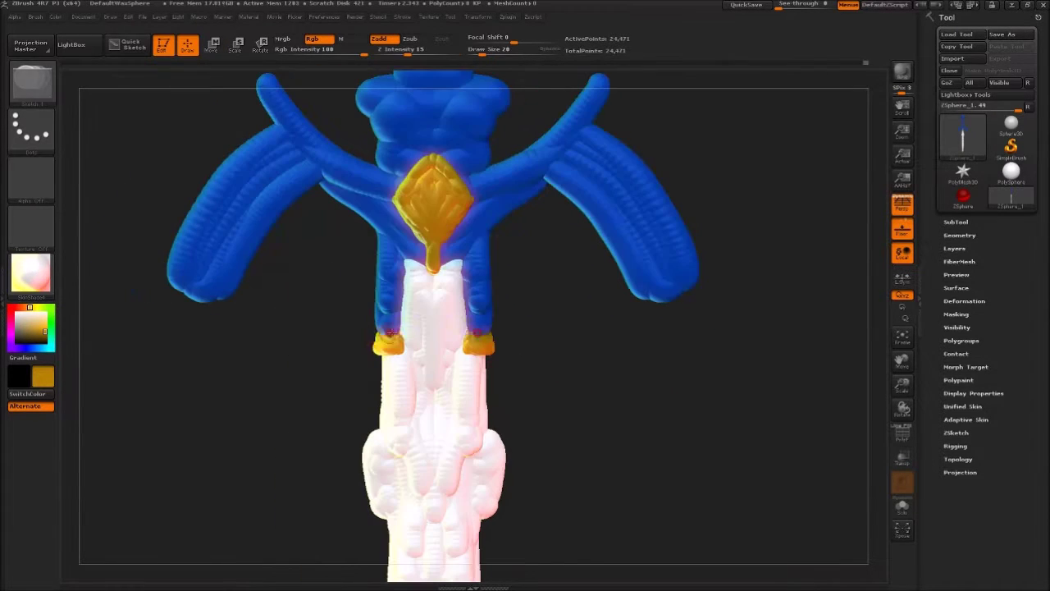
left_click_drag(373, 356, 418, 334)
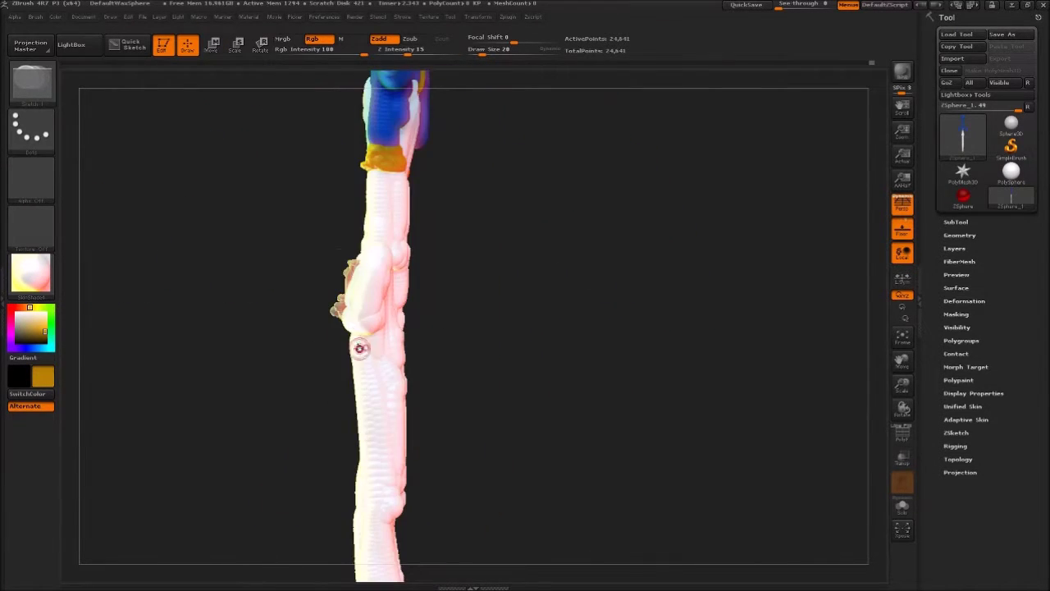
key("w")
- Set the colour to white and smooth the blade's bulge into a horizontally wrapped band
key("c")
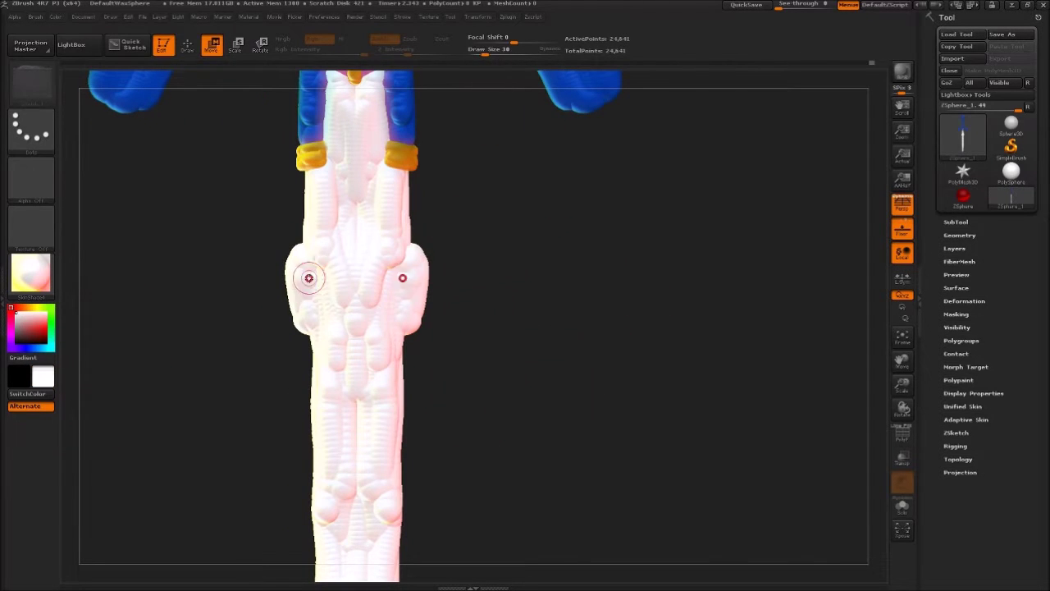
key("q")
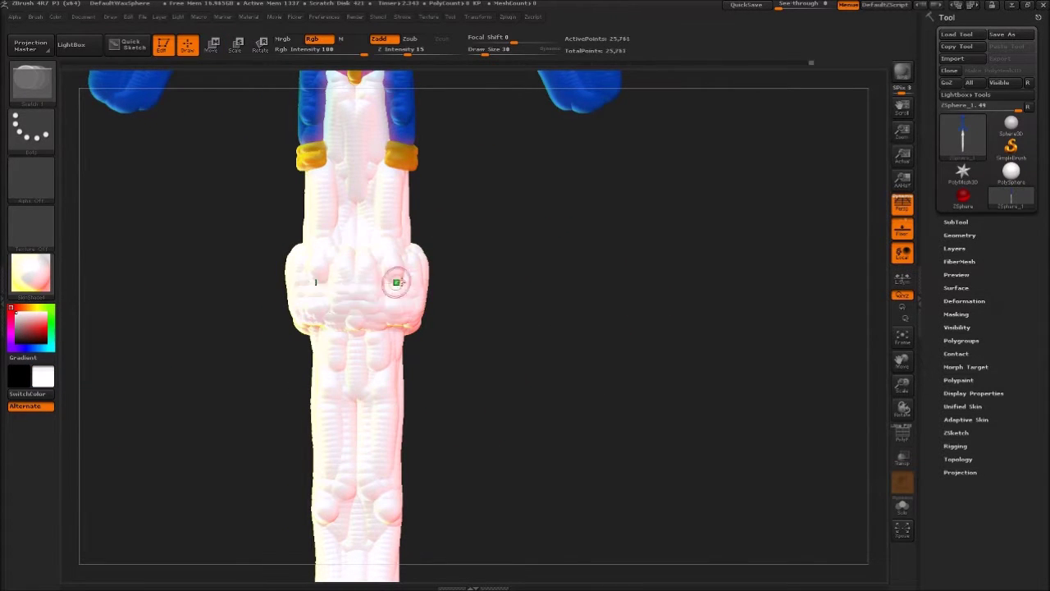
left_click_drag(444, 312, 305, 305)
key("w")
left_click_drag(364, 257, 273, 345)
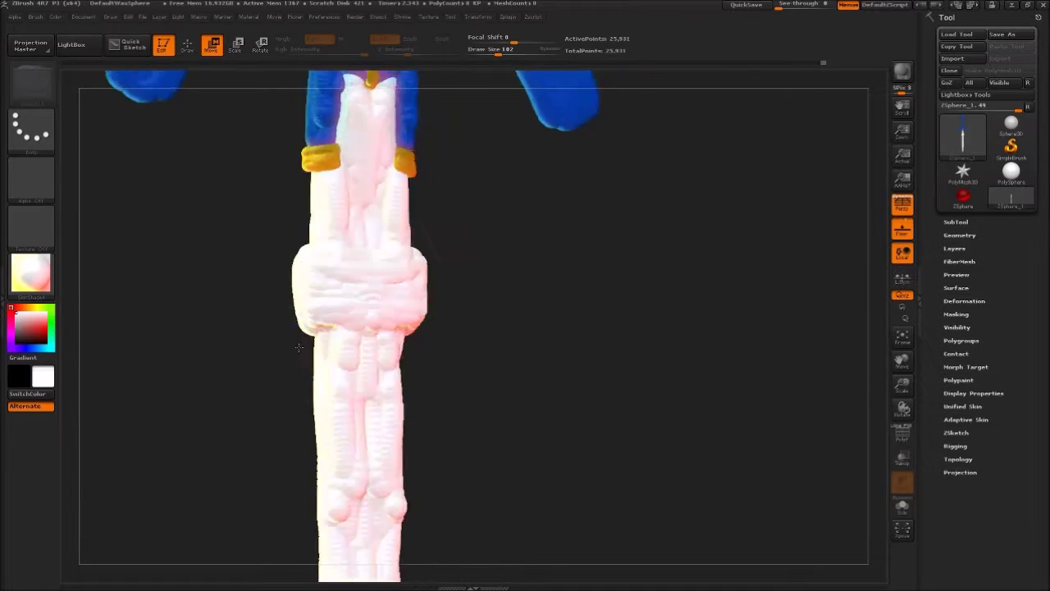
- Restore the triangle emblem on the white bulge
key("ctrl+z")
key("q")
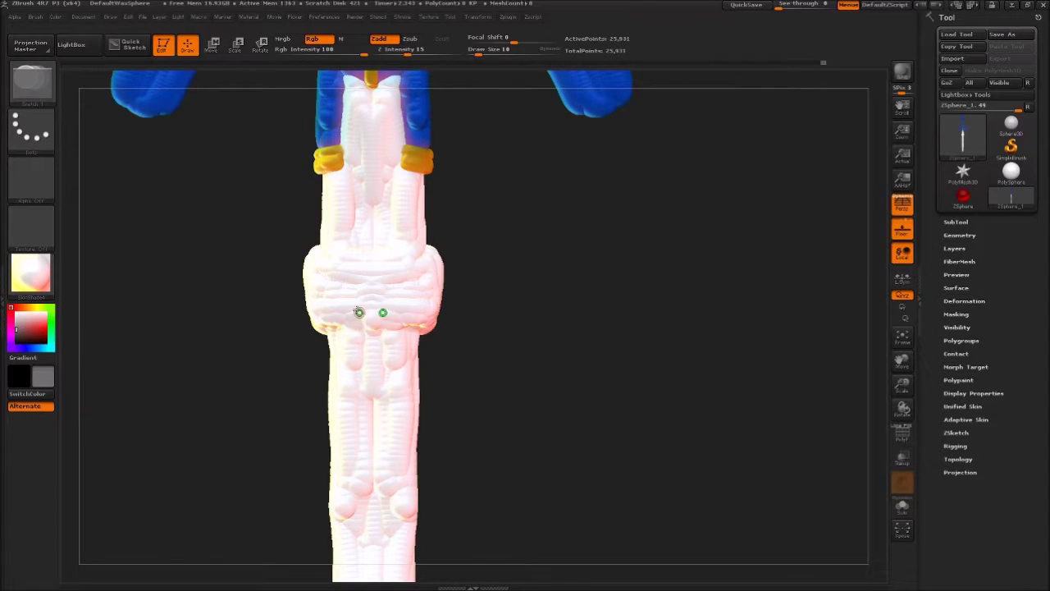
left_click_drag(368, 310, 367, 305)
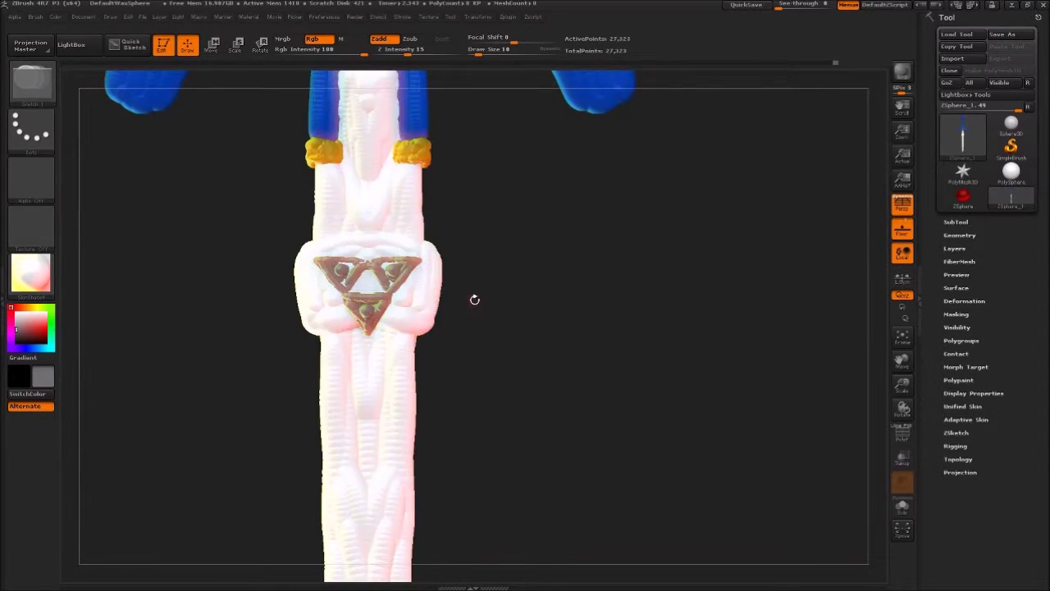
- Paint additional triangles beside the existing emblem on the blade's front
left_click(369, 315)
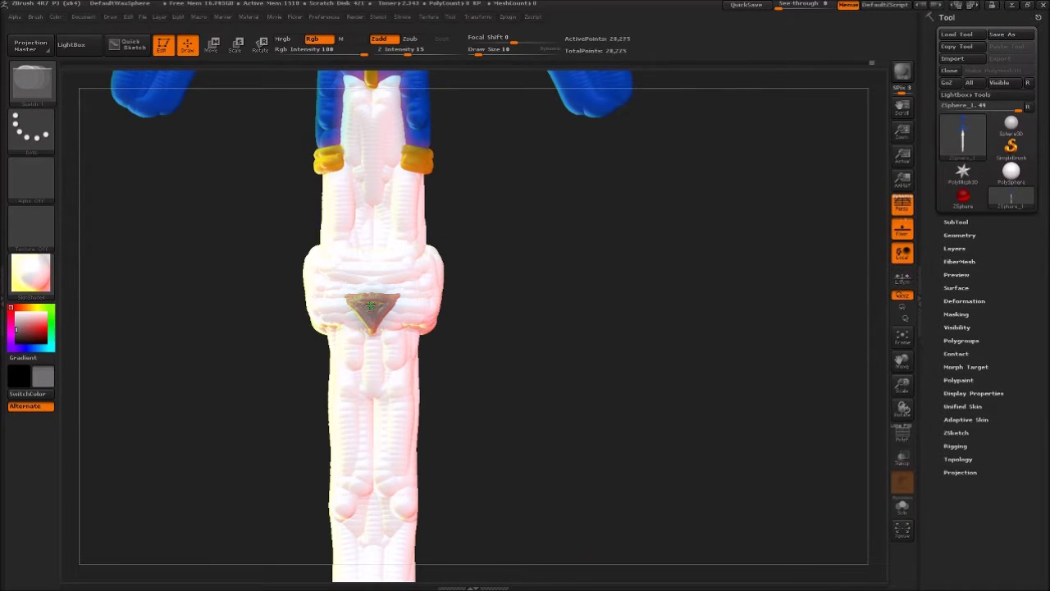
mouse_move(492, 328)
left_mouse_down()
mouse_move(525, 332)
mouse_move(504, 335)
mouse_move(451, 256)
left_mouse_up()
key("w")
key("q")
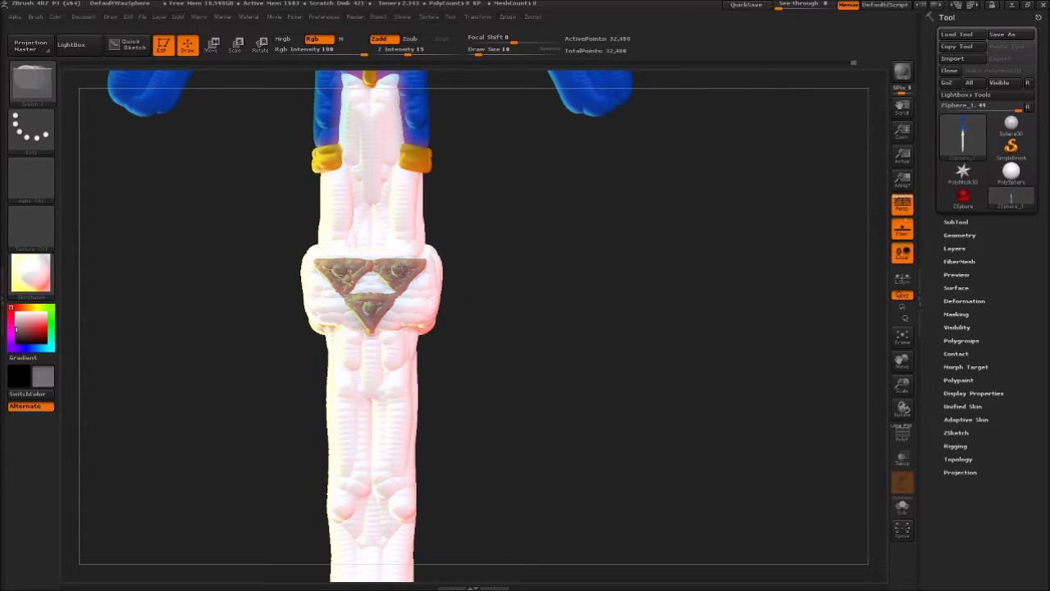
- Check the three-triangle emblem from the side and undo the stray grey chain detail on the grip
mouse_move(227, 333)
left_mouse_down()
mouse_move(241, 418)
mouse_move(281, 339)
left_mouse_up()
key("w")
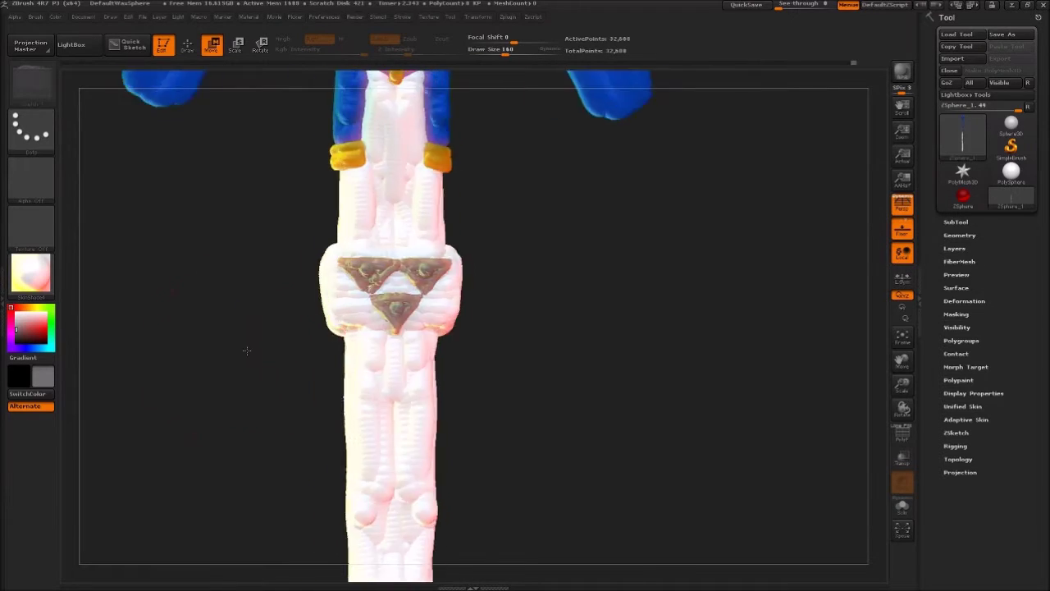
key("q")
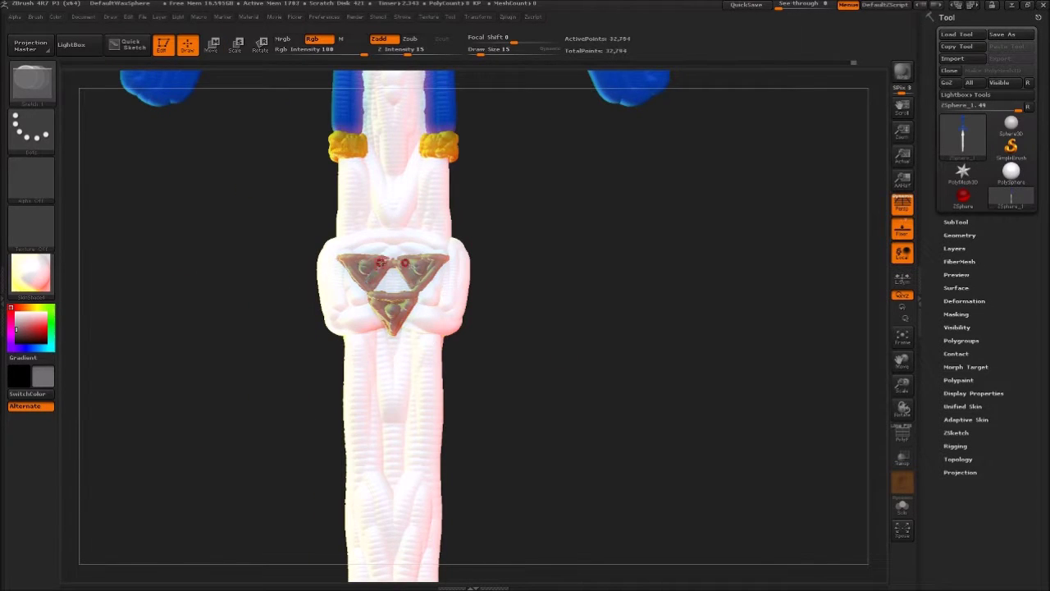
key("ctrl+z")
- Draw two long pale strand arcs down the grip with a pendant below the loop
left_click_drag(481, 220, 446, 292)
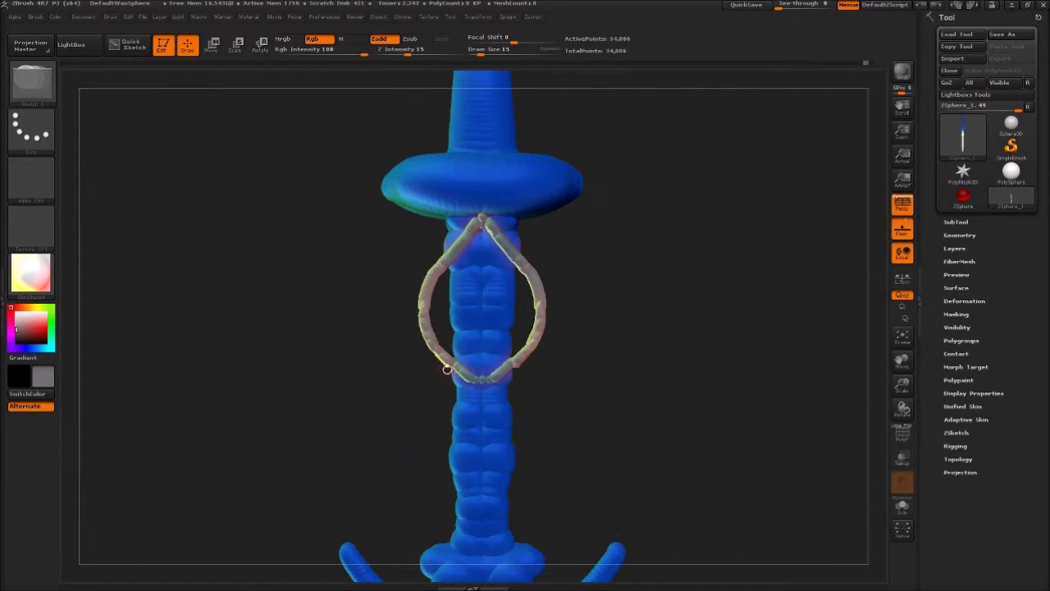
left_click_drag(482, 384, 482, 425)
mouse_move(476, 386)
left_mouse_down()
mouse_move(483, 433)
mouse_move(542, 449)
mouse_move(487, 371)
left_mouse_up()
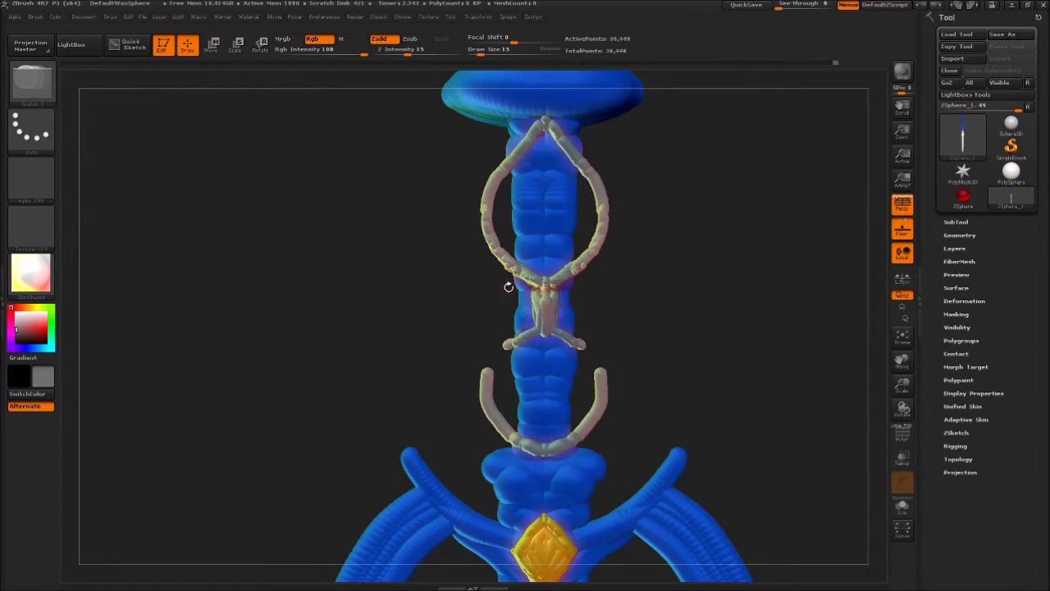
- Pick the grip's blue colour and fill the gap in the blue grip
key("f")
left_click(211, 45)
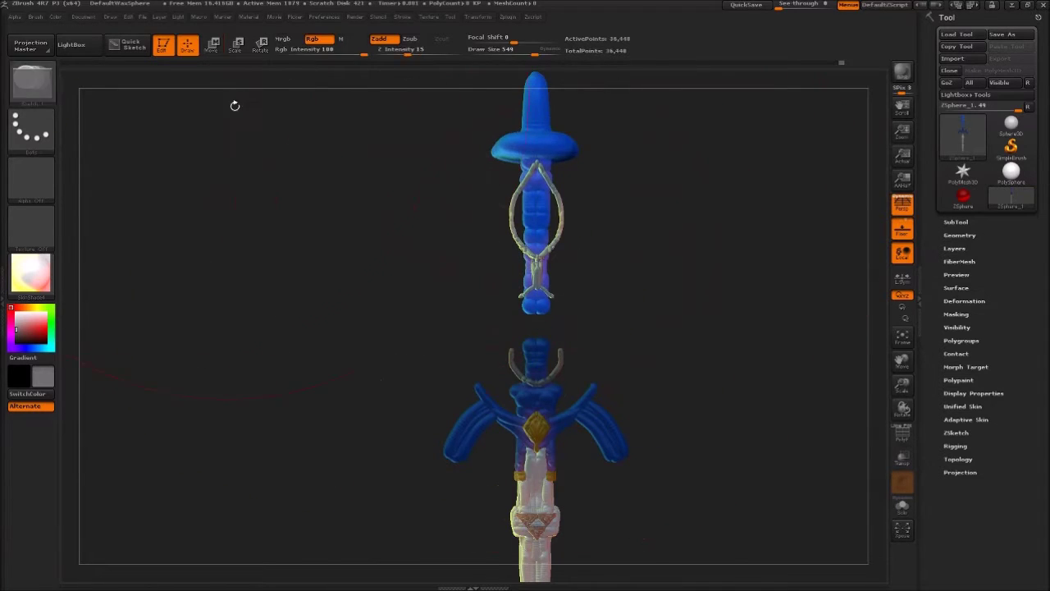
left_click(187, 45)
key("c")
left_click_drag(463, 266, 472, 320)
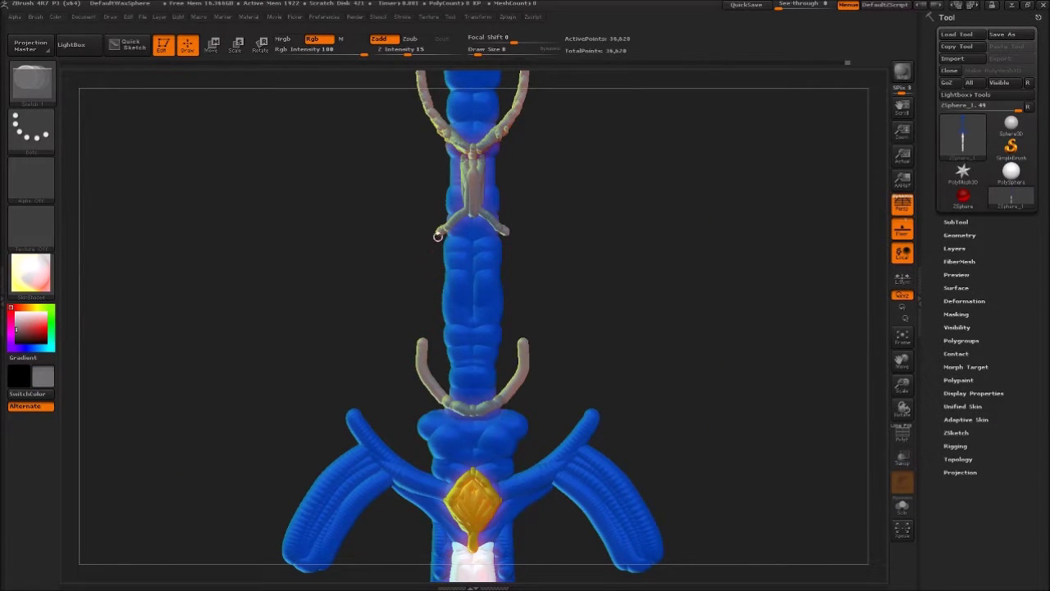
- Thicken and smooth the loop strands, pulling the top of the loop into a point
left_click_drag(423, 293, 460, 353, "alt")
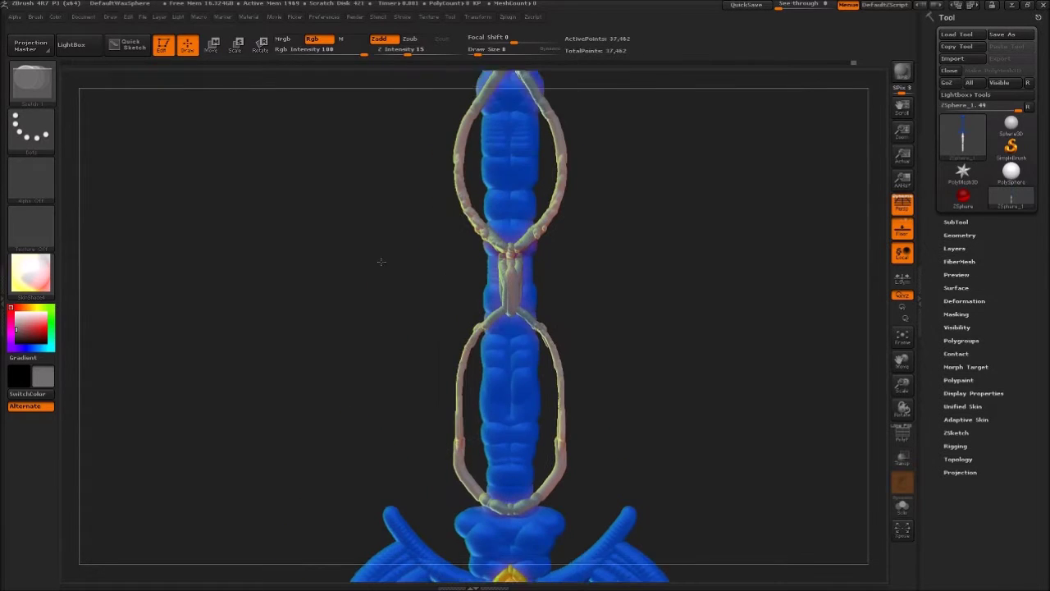
left_click_drag(460, 402, 478, 303)
mouse_move(452, 380)
left_mouse_down()
mouse_move(457, 398)
mouse_move(476, 182)
mouse_move(511, 150)
left_mouse_up()
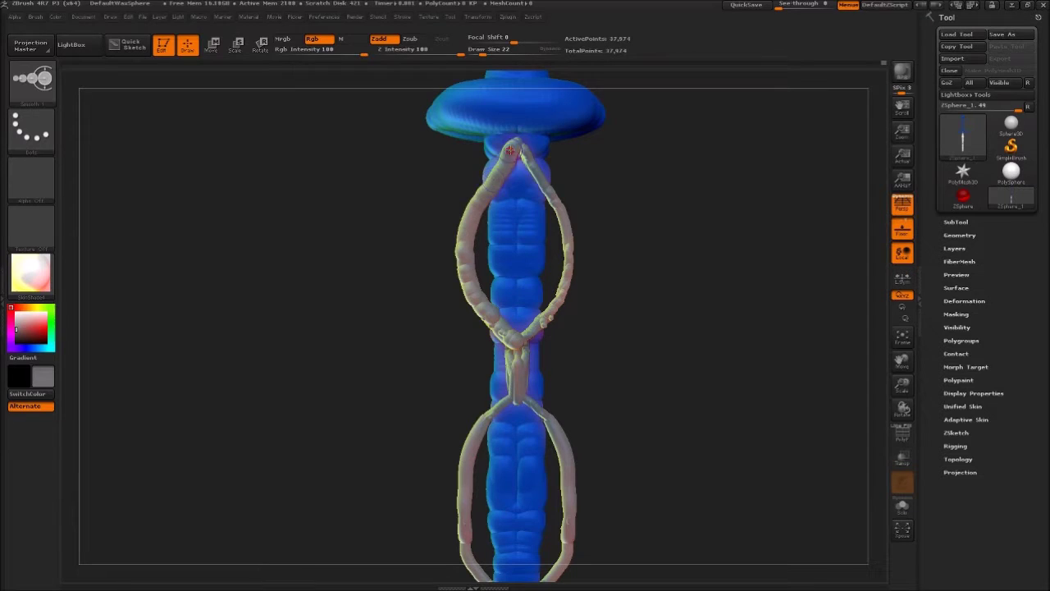
left_click_drag(575, 249, 518, 145, "shift")
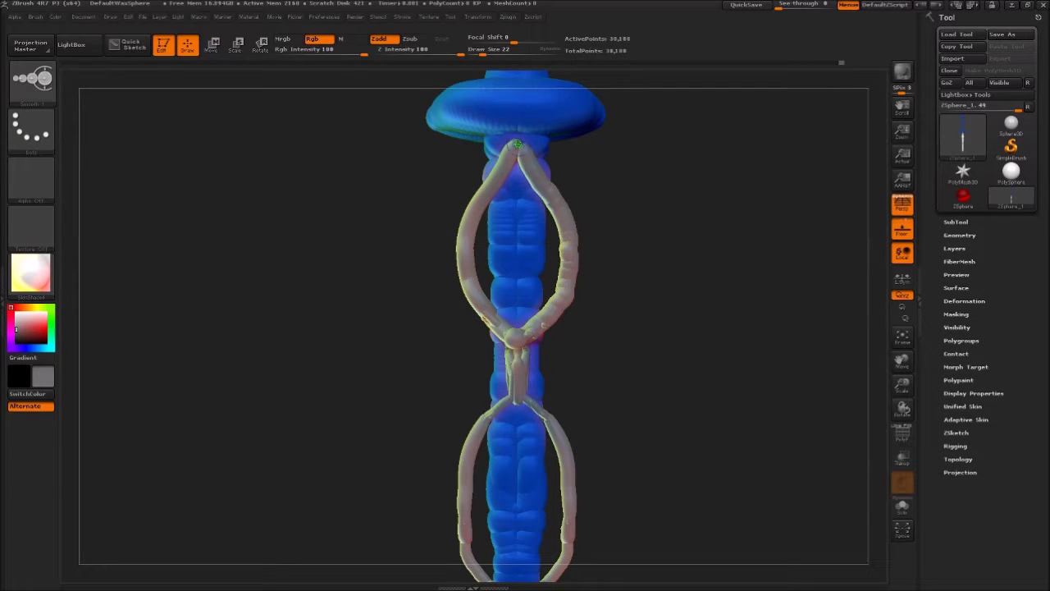
key("f")
mouse_move(697, 401)
left_mouse_down("alt")
mouse_move(708, 319)
mouse_move(613, 189)
left_mouse_up("alt")
left_click_drag(473, 184, 476, 187, "shift")
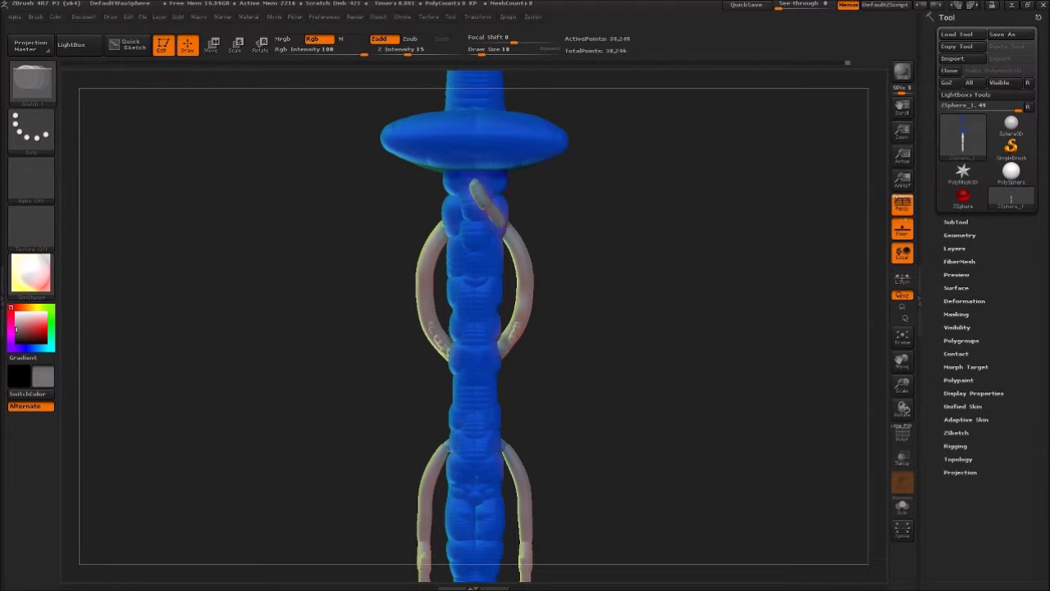
left_click_drag(475, 220, 474, 188)
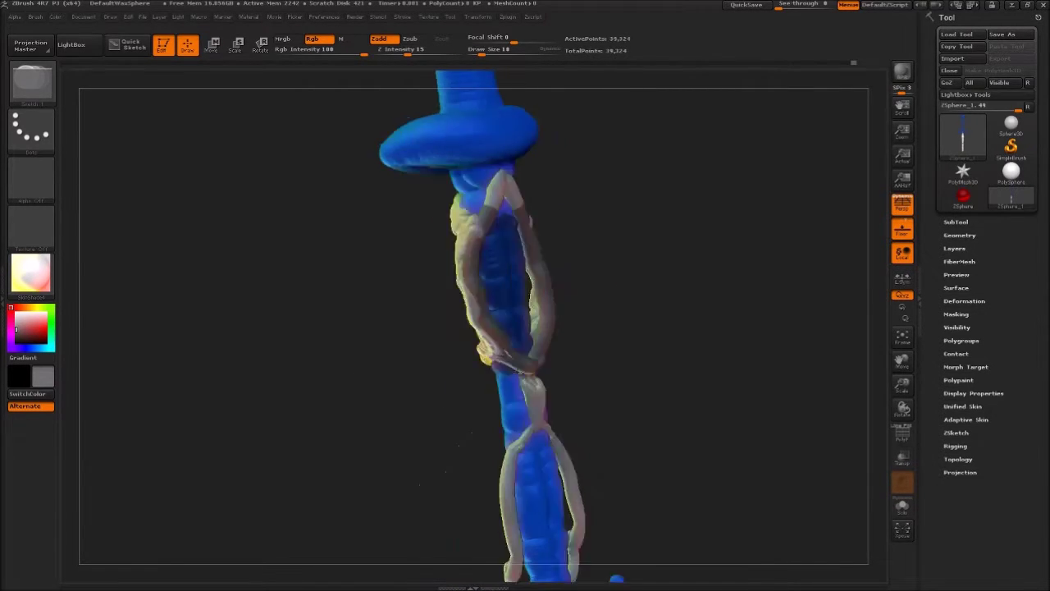
- Join the lower strand ends into a diamond and smooth the pale loop strands
key("w")
left_click_drag(487, 356, 517, 294)
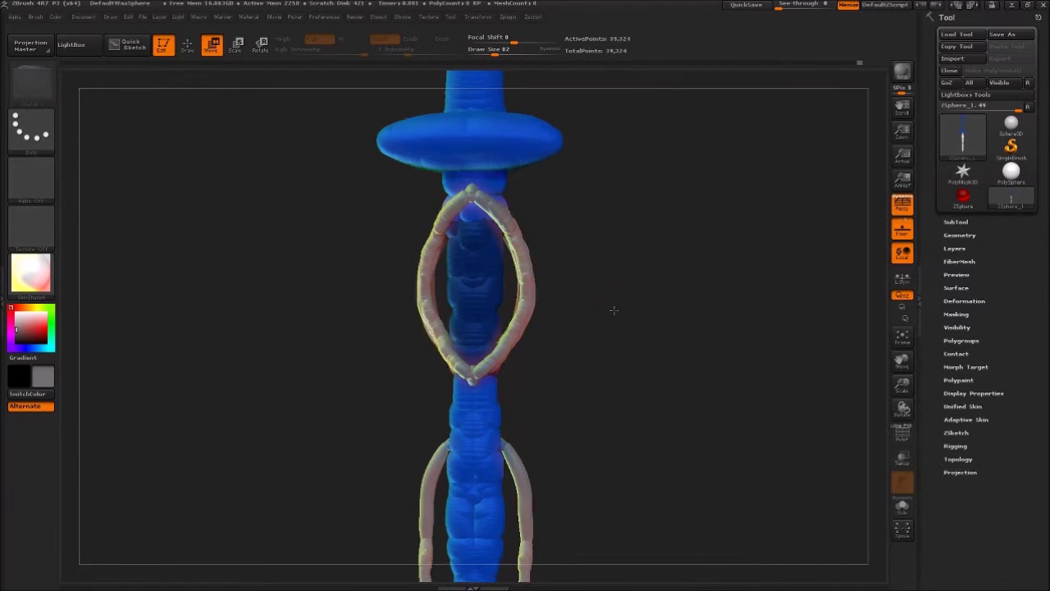
left_click_drag(621, 305, 541, 239)
key("q")
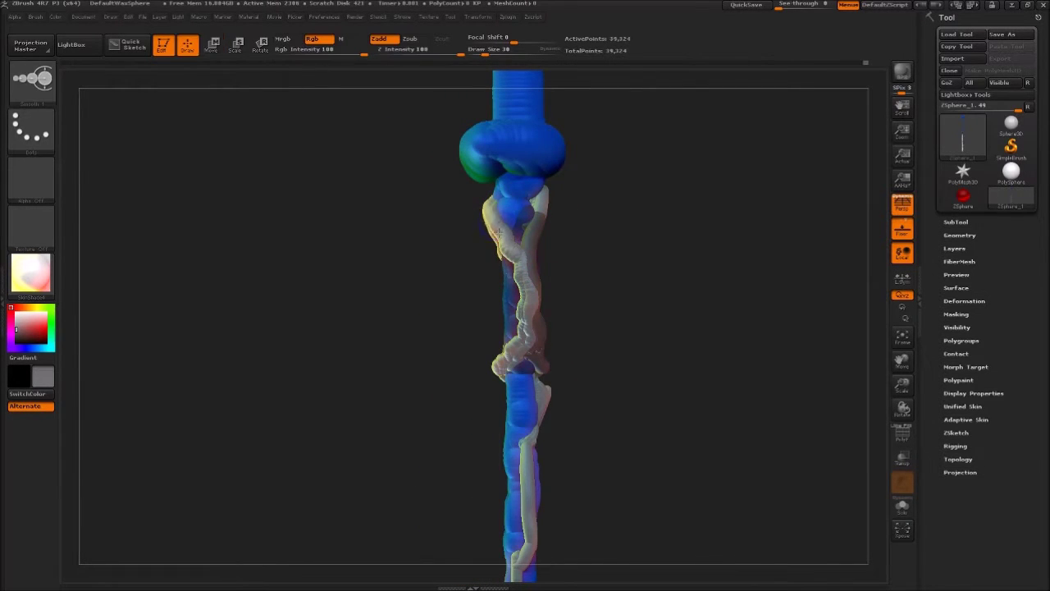
left_click_drag(492, 362, 499, 282, "shift")
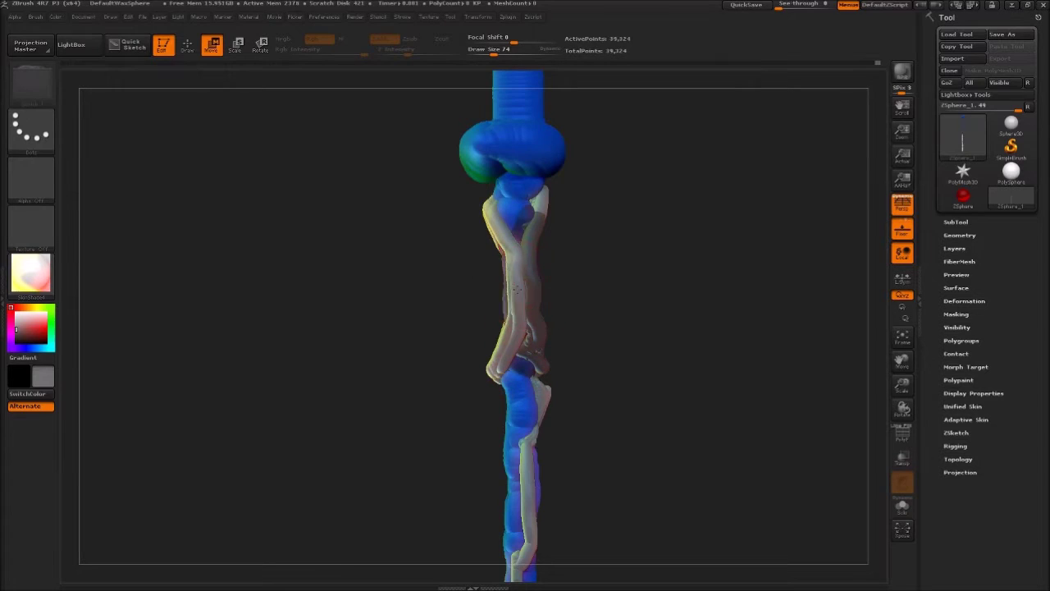
- Add a strand junction below the loop and smooth the lower loop strands
mouse_move(574, 328)
left_mouse_down("shift")
mouse_move(382, 300)
mouse_move(409, 365)
mouse_move(414, 353)
left_mouse_up("shift")
mouse_move(566, 423)
left_mouse_down()
mouse_move(567, 408)
mouse_move(558, 425)
left_mouse_up()
left_click_drag(463, 425, 579, 286)
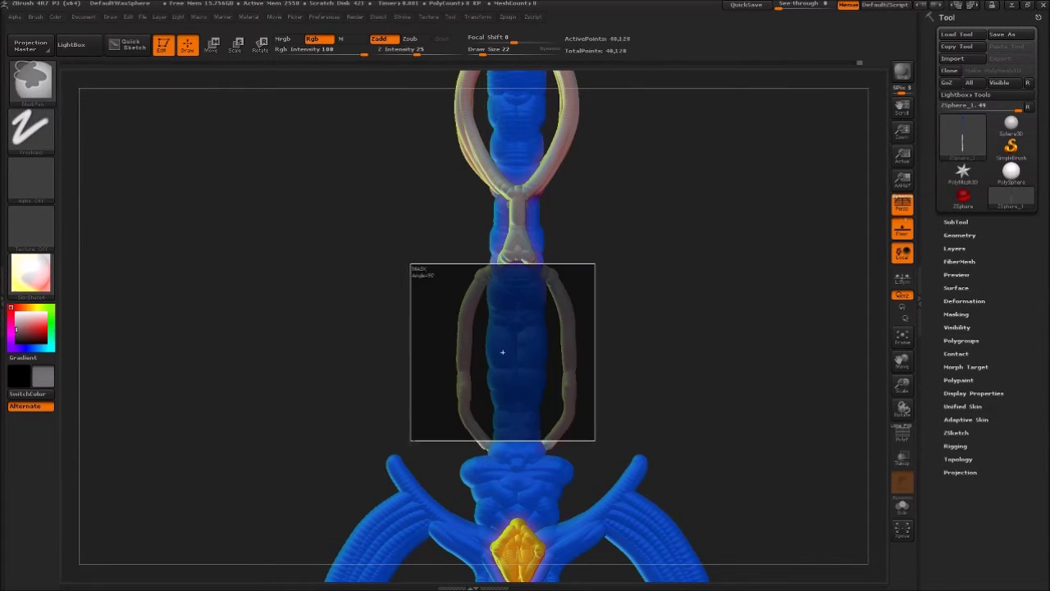
left_click_drag(548, 289, 567, 354, "shift")
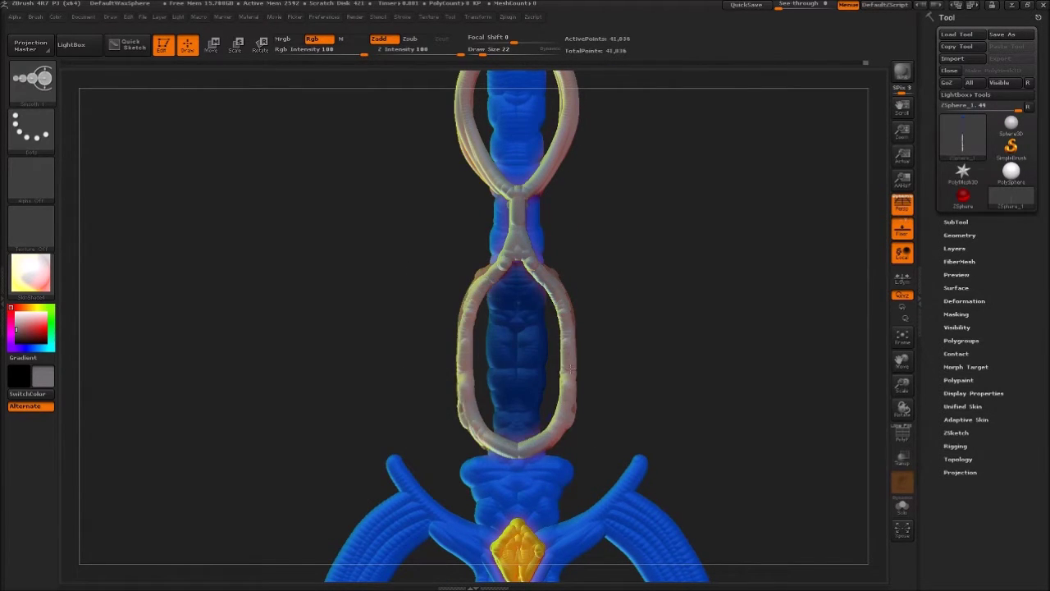
- Nudge the lower chain strand left, then return to drawing and a front view of the sword
left_click_drag(549, 287, 534, 293)
key("w")
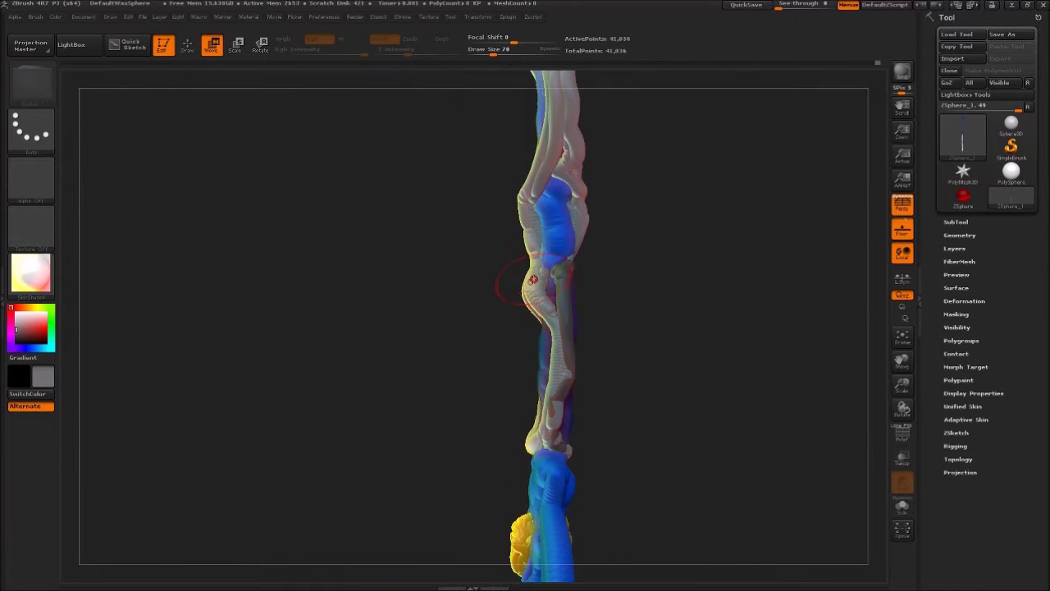
left_click_drag(555, 332, 546, 353)
key("q")
key("w")
left_click_drag(554, 421, 540, 396)
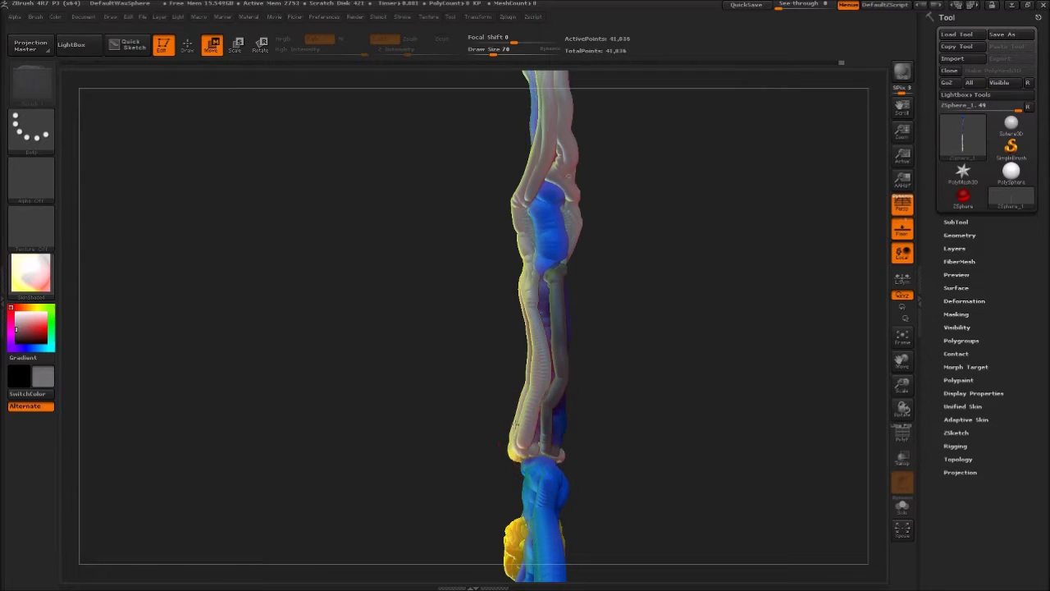
key("q")
mouse_move(575, 345)
left_mouse_down()
mouse_move(610, 339)
mouse_move(662, 357)
mouse_move(607, 415)
mouse_move(594, 176)
mouse_move(398, 351)
mouse_move(479, 284)
mouse_move(492, 246)
mouse_move(413, 334)
mouse_move(369, 337)
mouse_move(460, 270)
mouse_move(527, 270)
mouse_move(804, 146)
mouse_move(607, 222)
mouse_move(739, 229)
mouse_move(588, 228)
mouse_move(788, 213)
mouse_move(714, 182)
mouse_move(714, 200)
left_mouse_up()
- Snapshot six sword copies at varied angles, including one horizontal, and save as the startup document
key("shift+s")
key("shift+s")
key("shift+s")
key("shift+s")
key("shift+s")
mouse_move(447, 191)
left_mouse_down()
mouse_move(459, 165)
mouse_move(415, 145)
left_mouse_up()
key("ctrl+z")
key("ctrl+shift+z")
key("shift+s")
mouse_move(345, 173)
left_mouse_down()
mouse_move(246, 340)
mouse_move(246, 361)
left_mouse_up()
key("ctrl+z")
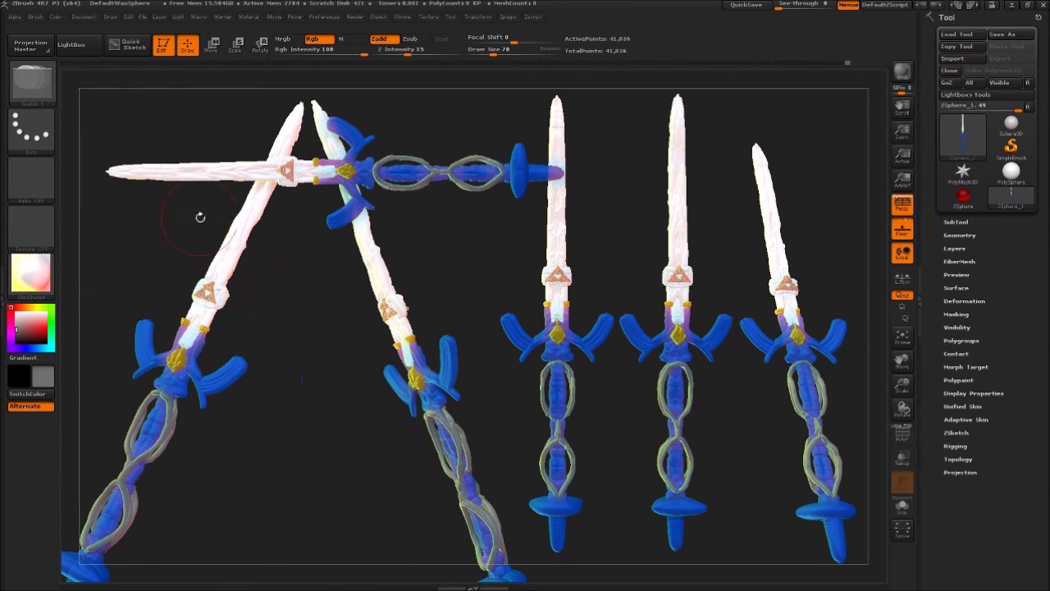